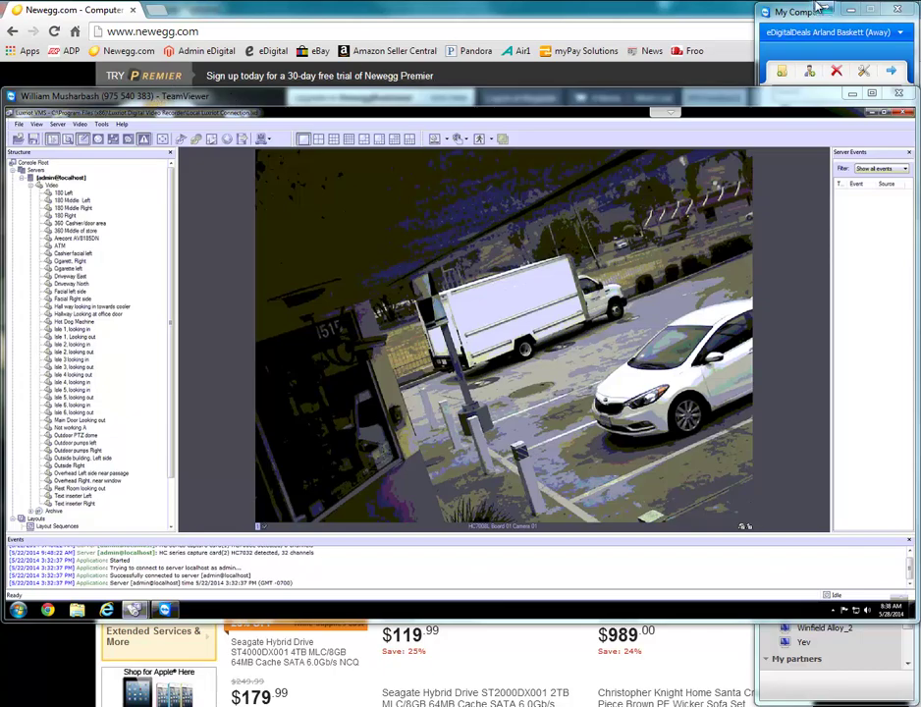
- Bring the TeamViewer remote session showing the Luxriot VMS console to the front
key("alt+Tab")
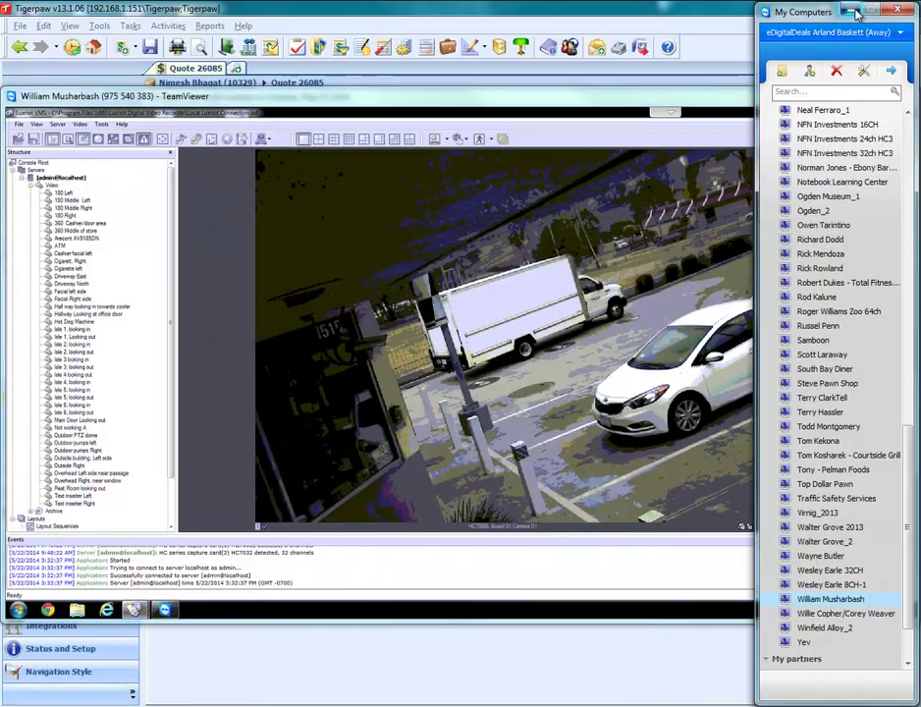
key("alt+Tab")
key("alt+Tab")
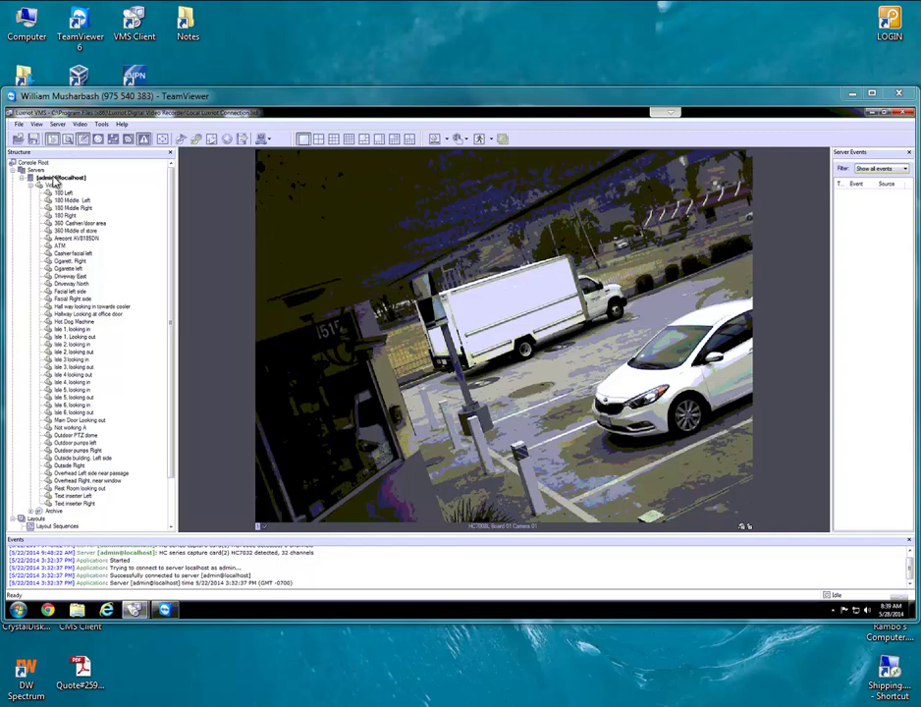
- Open the localhost server's event/action configurator through Tasks > Configure server's events
left_click(56, 180)
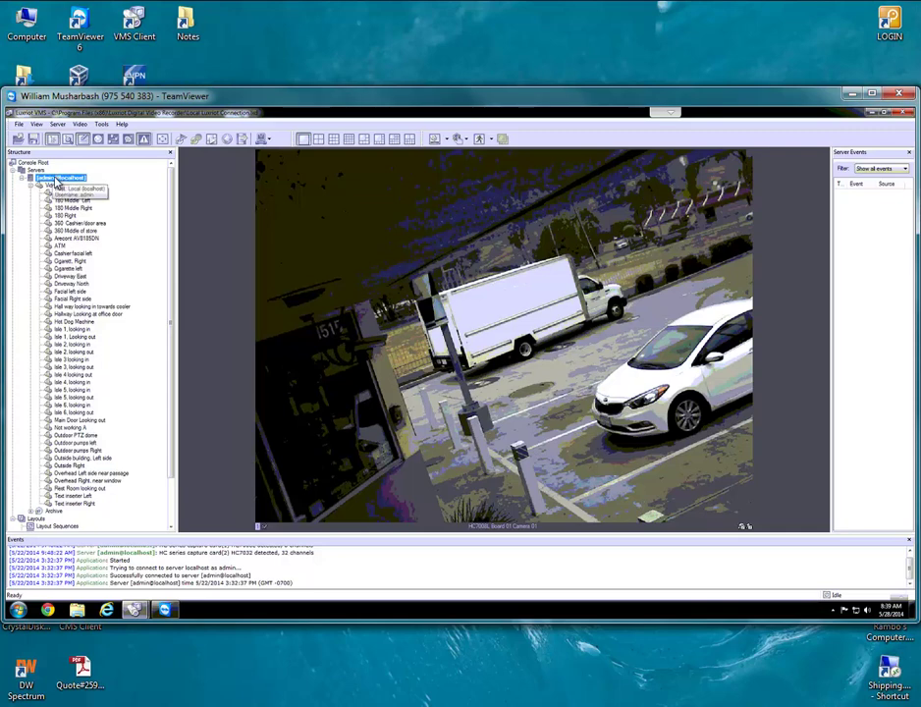
right_click(57, 182)
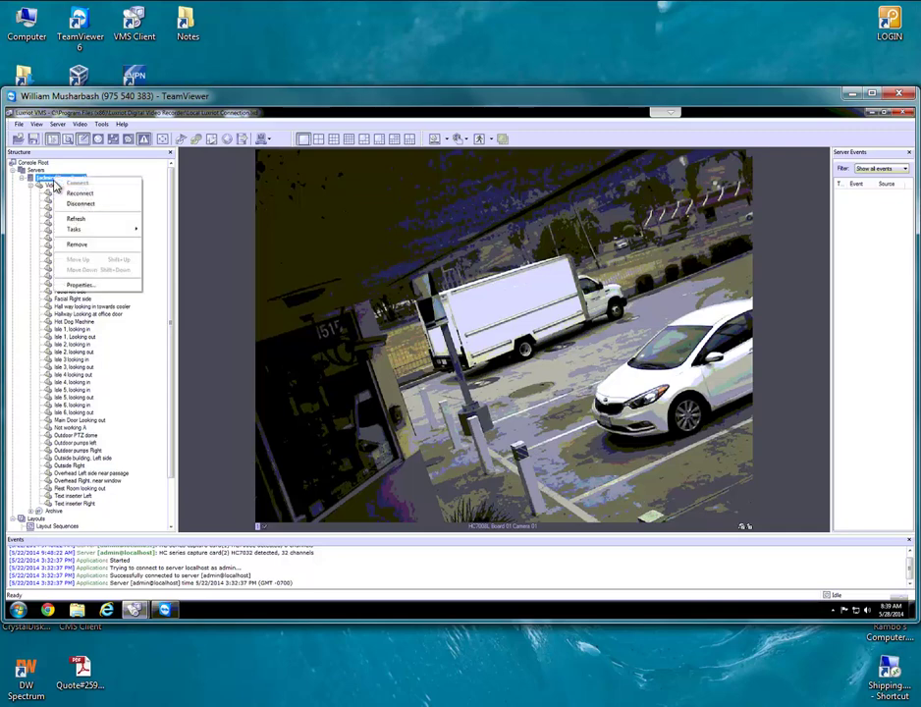
left_click(88, 229)
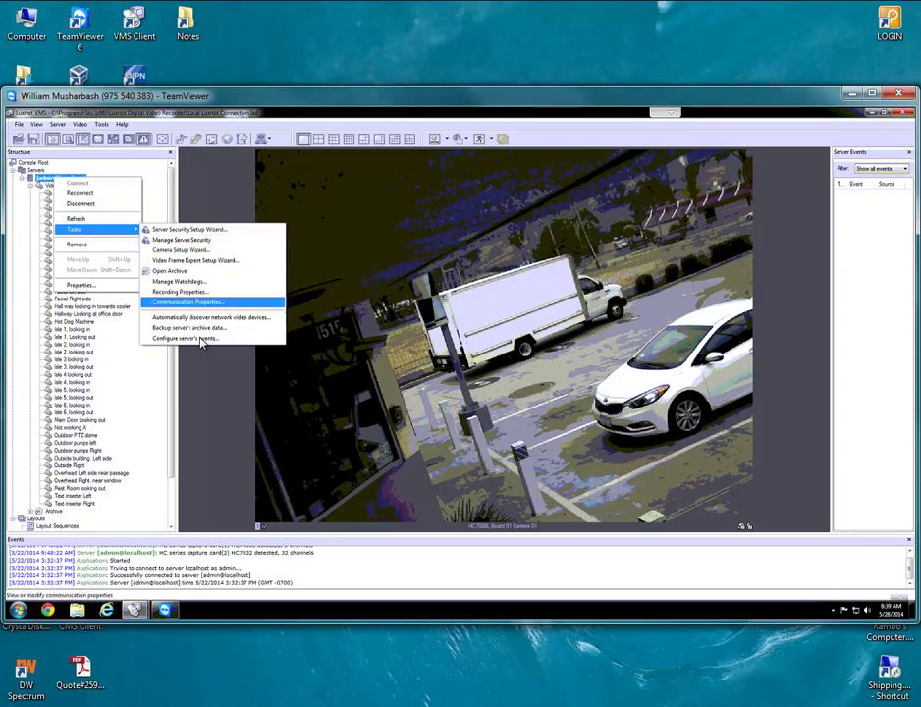
left_click(200, 339)
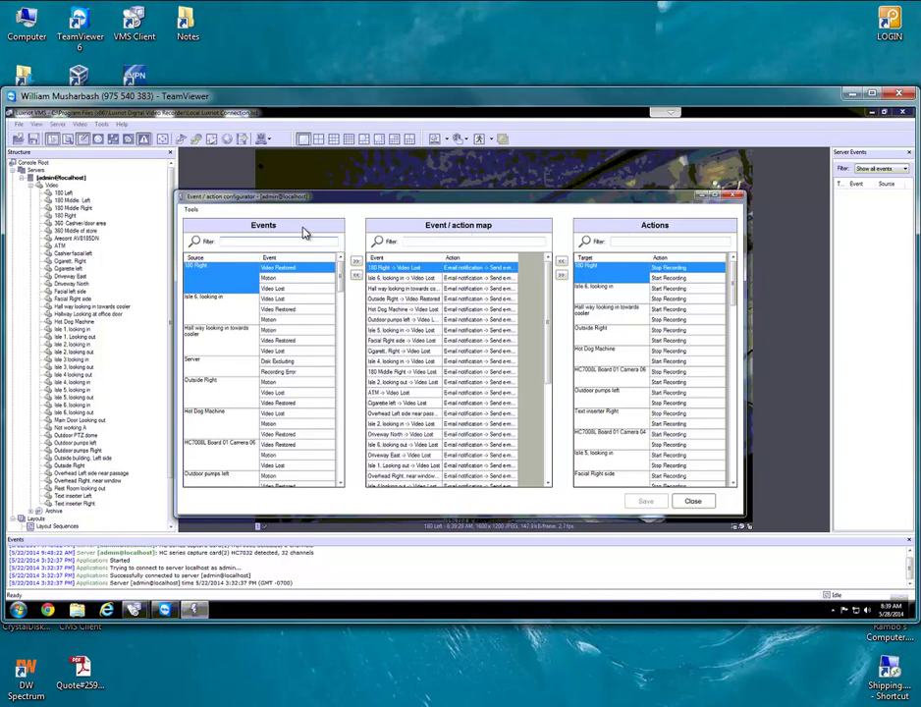
- Select 180 Right's Video Lost event and the E-mail notification Send e-mail action
left_click_drag(245, 296, 703, 312)
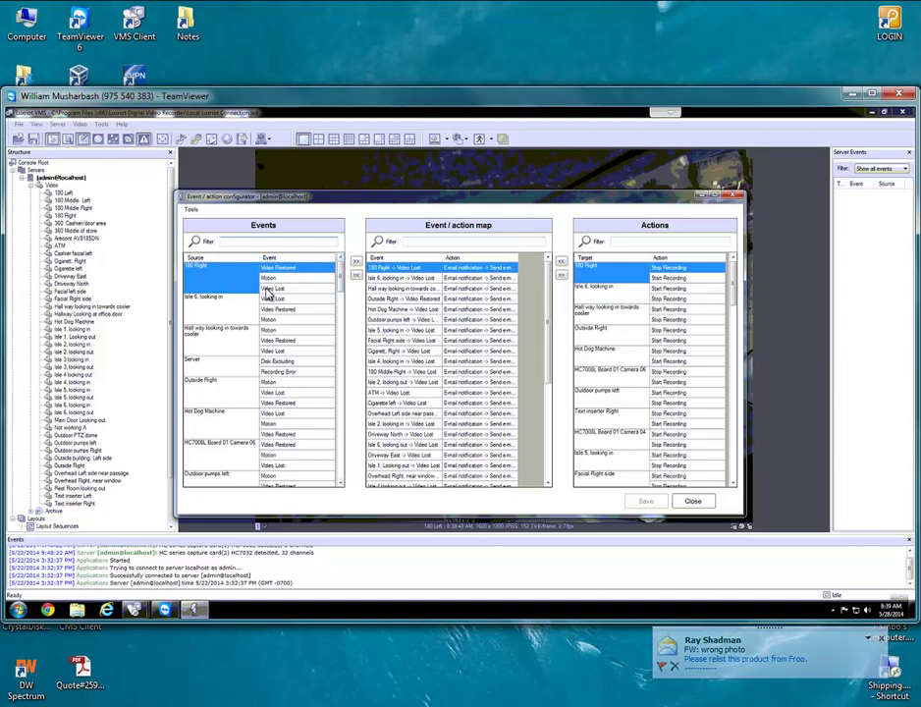
left_click(276, 290)
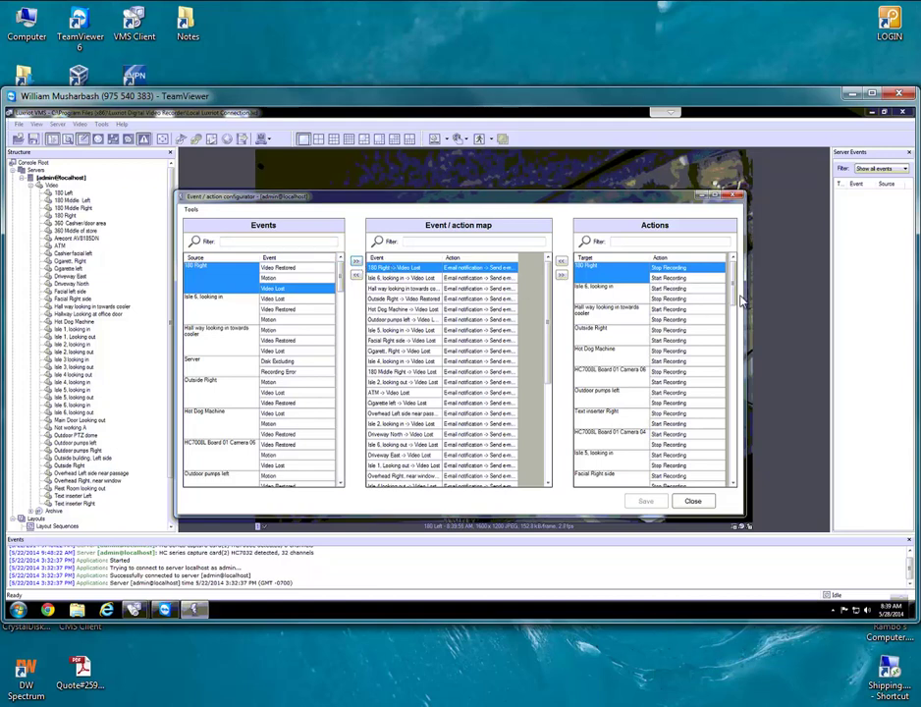
scroll(738, 323, "down", 5)
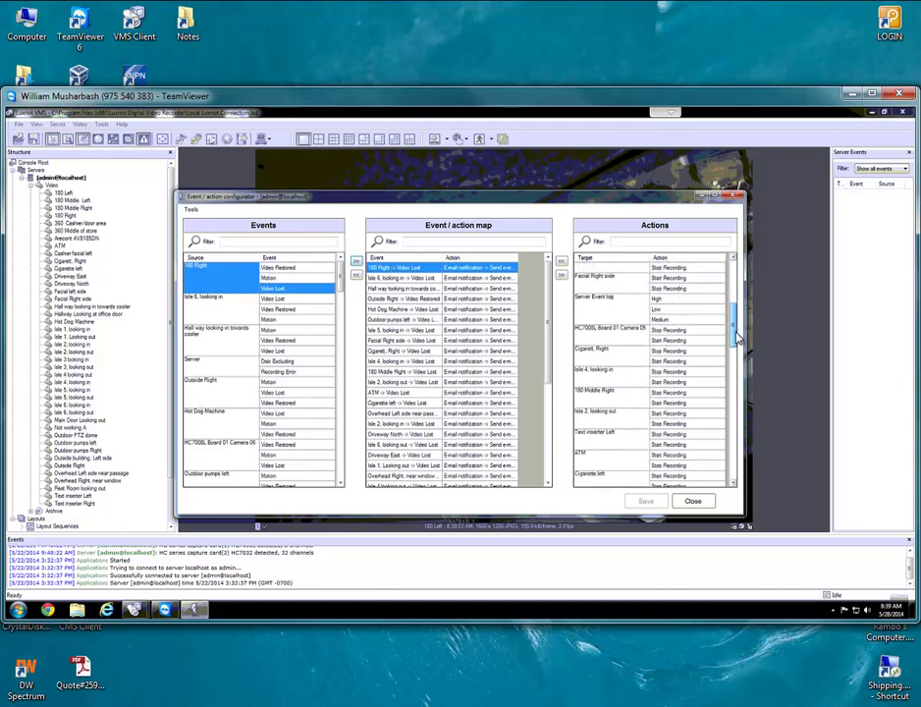
scroll(739, 337, "down", 1)
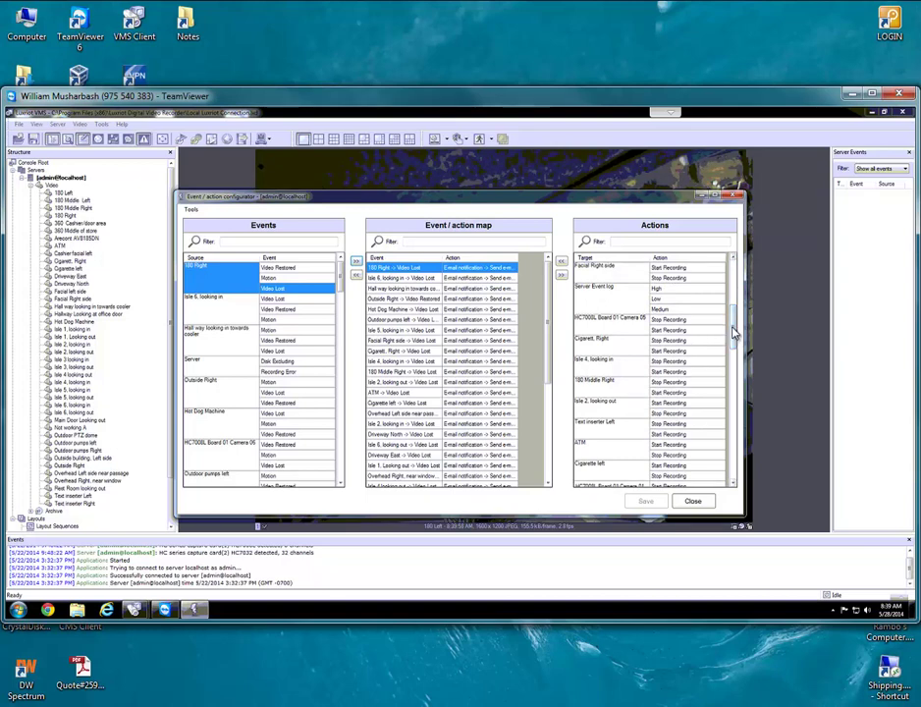
scroll(732, 333, "down", 6)
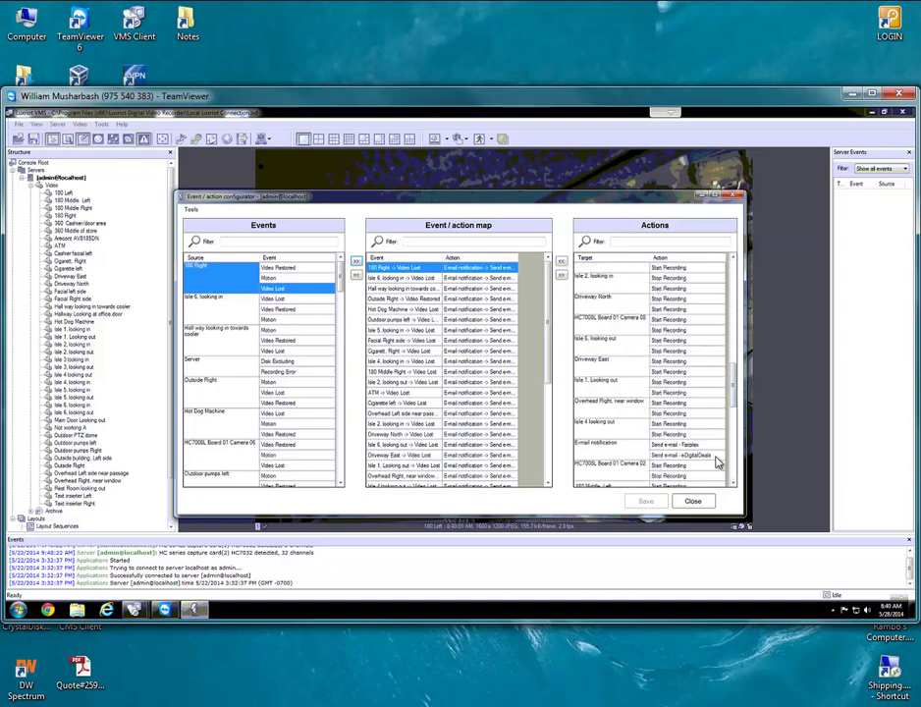
left_click(703, 458)
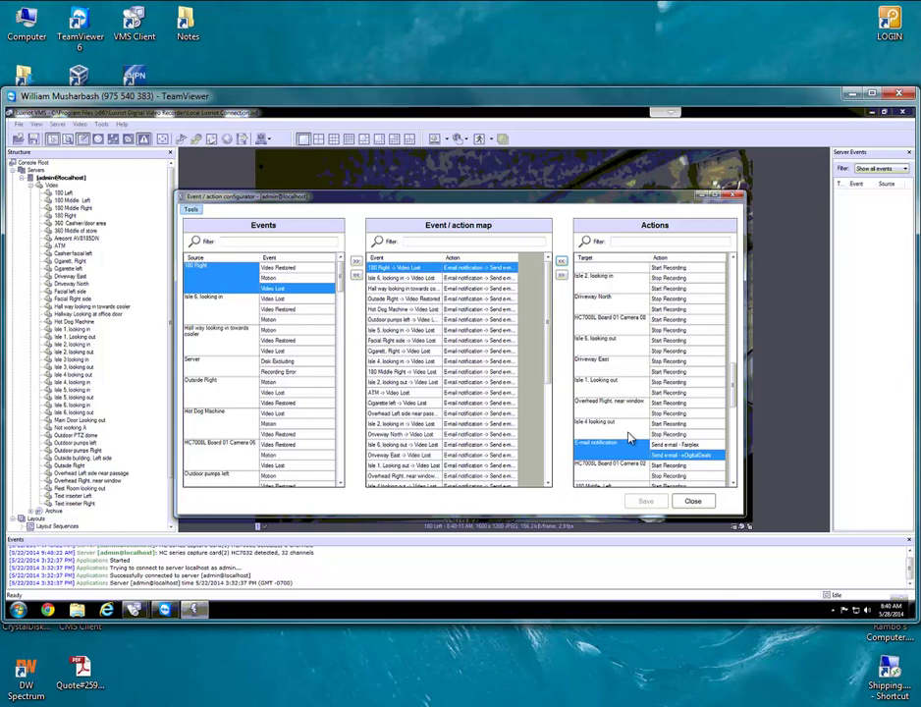
left_click(191, 209)
- In Configure devices, start an E-mail notification device, inspect its fields, then cancel it
left_click(224, 223)
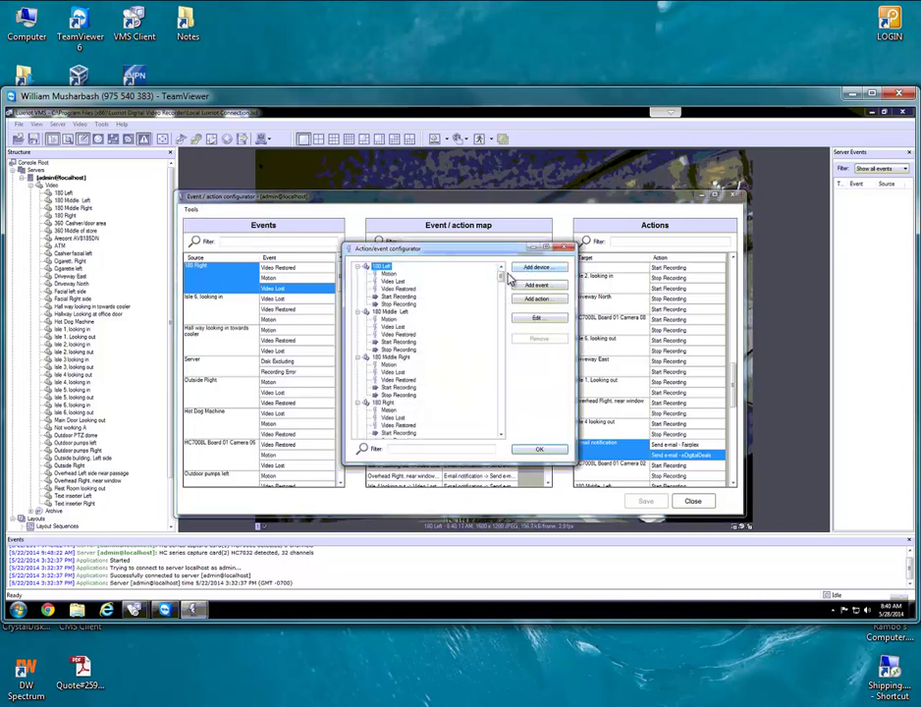
left_click(535, 268)
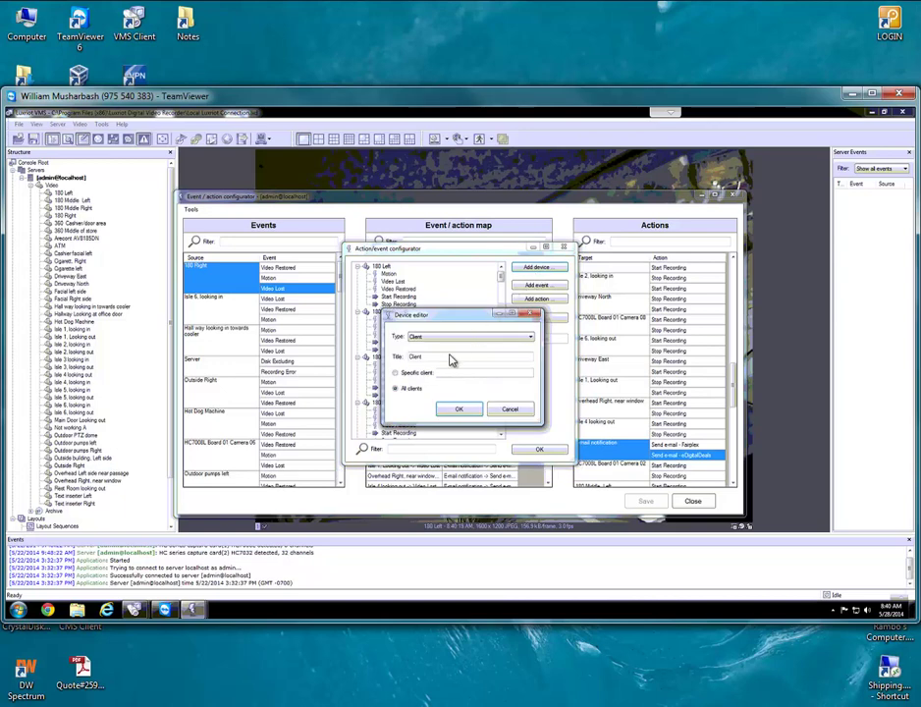
left_click(444, 339)
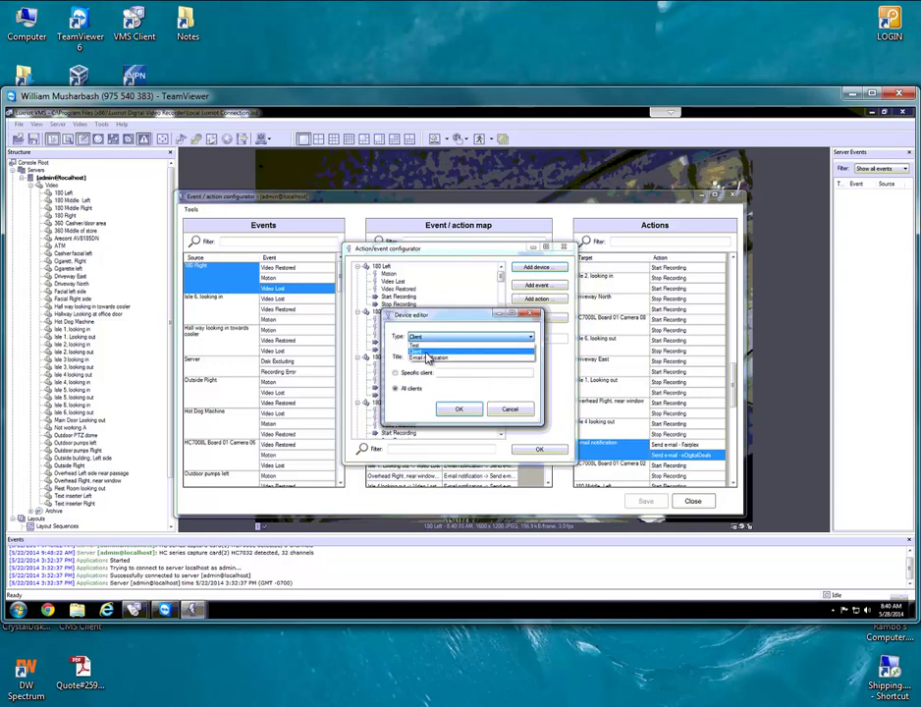
left_click(432, 359)
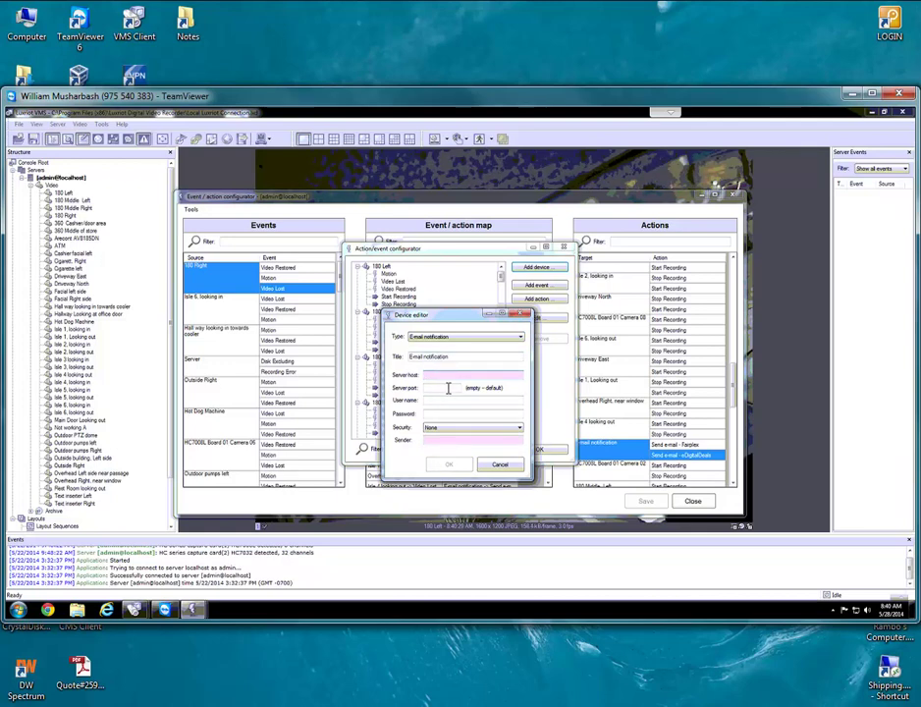
left_click(451, 415)
left_click(449, 441)
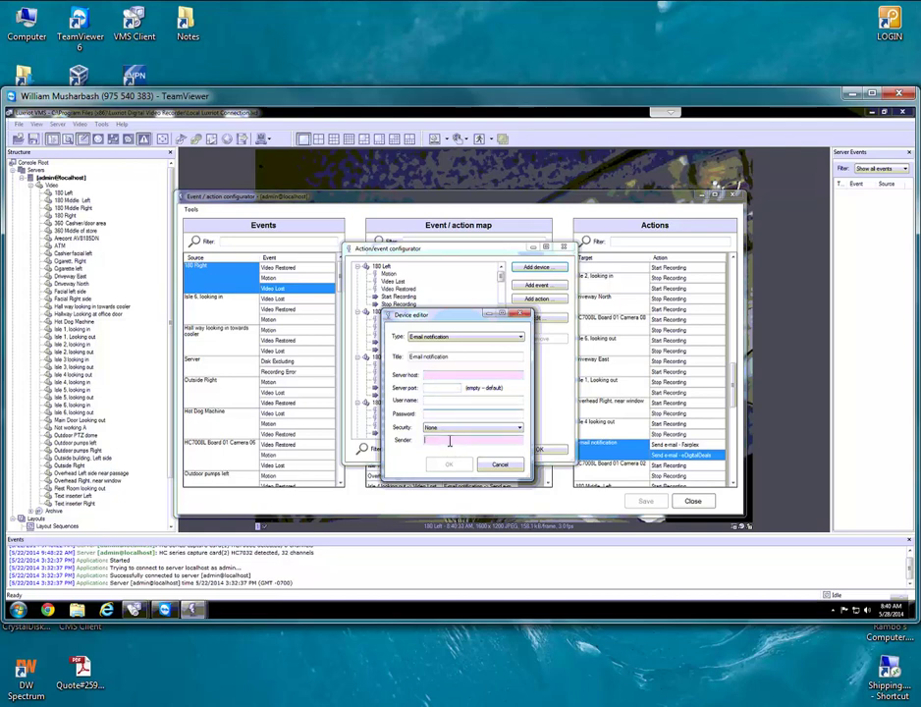
left_click(503, 465)
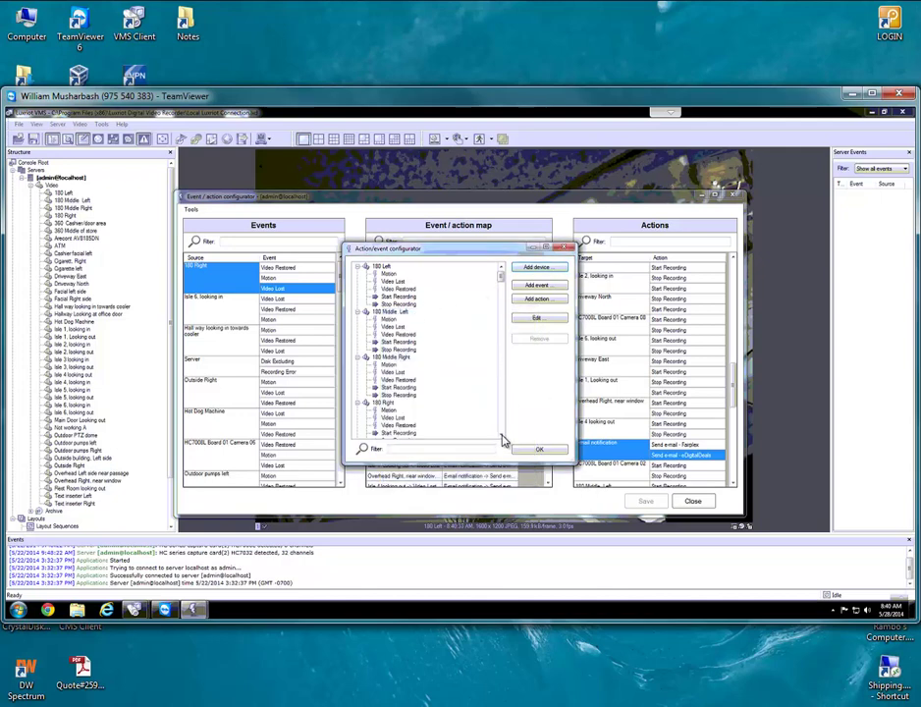
- Review the Send e-mail - eDigitalDeals action, then open the E-mail notification device editor
scroll(502, 436, "down", 3)
scroll(501, 437, "down", 8)
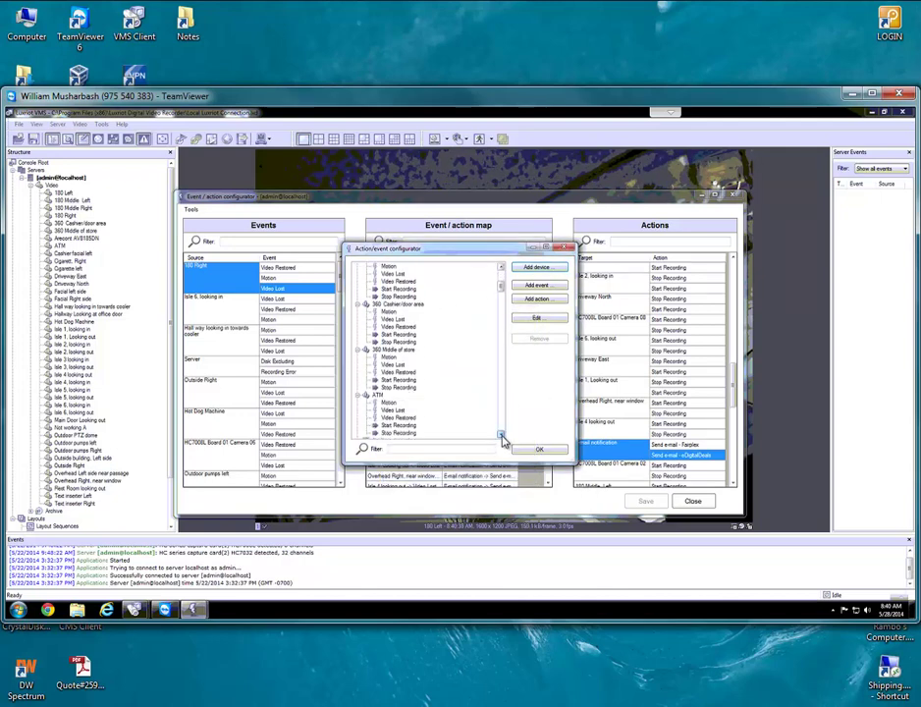
scroll(501, 438, "down", 8)
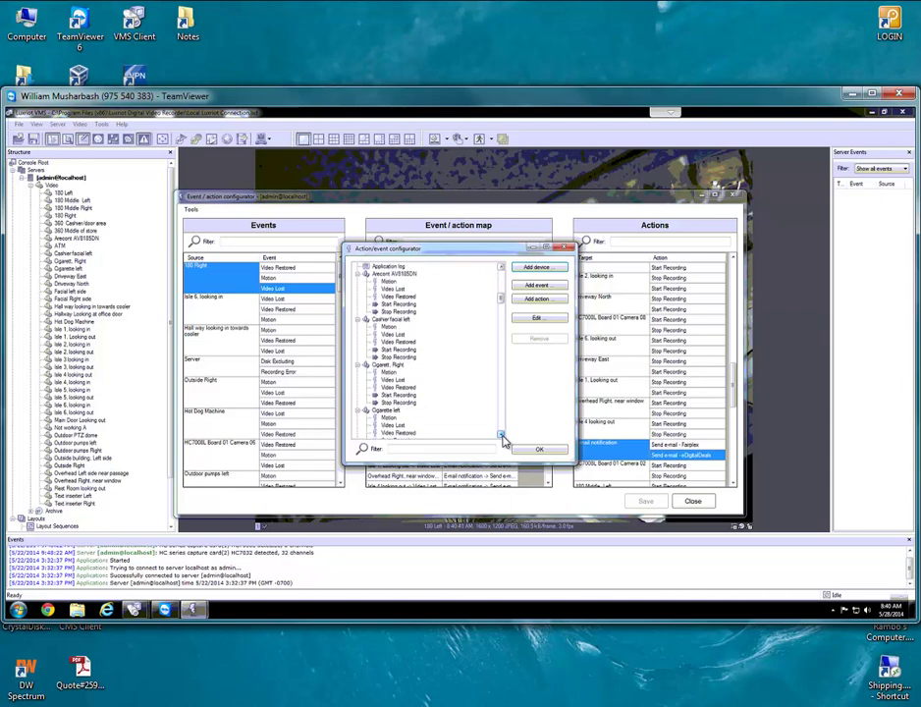
scroll(501, 438, "down", 6)
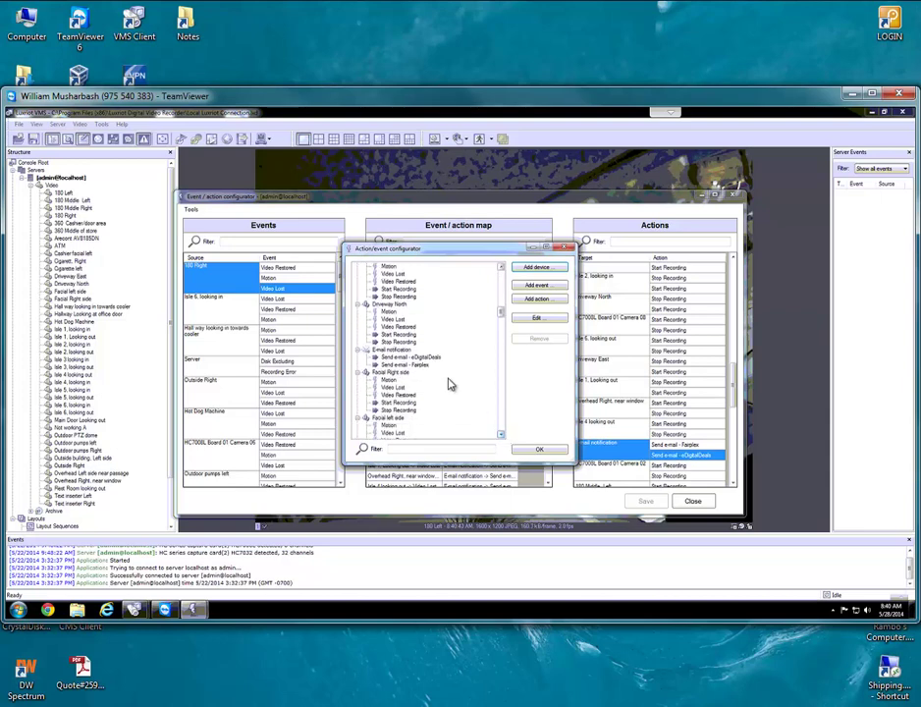
left_click(413, 356)
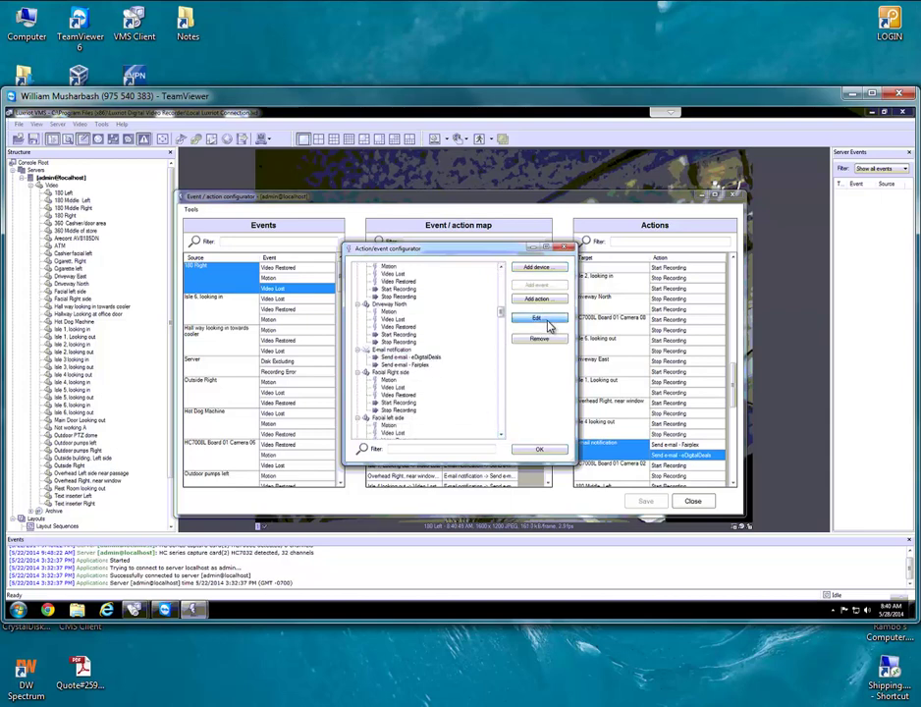
left_click(547, 320)
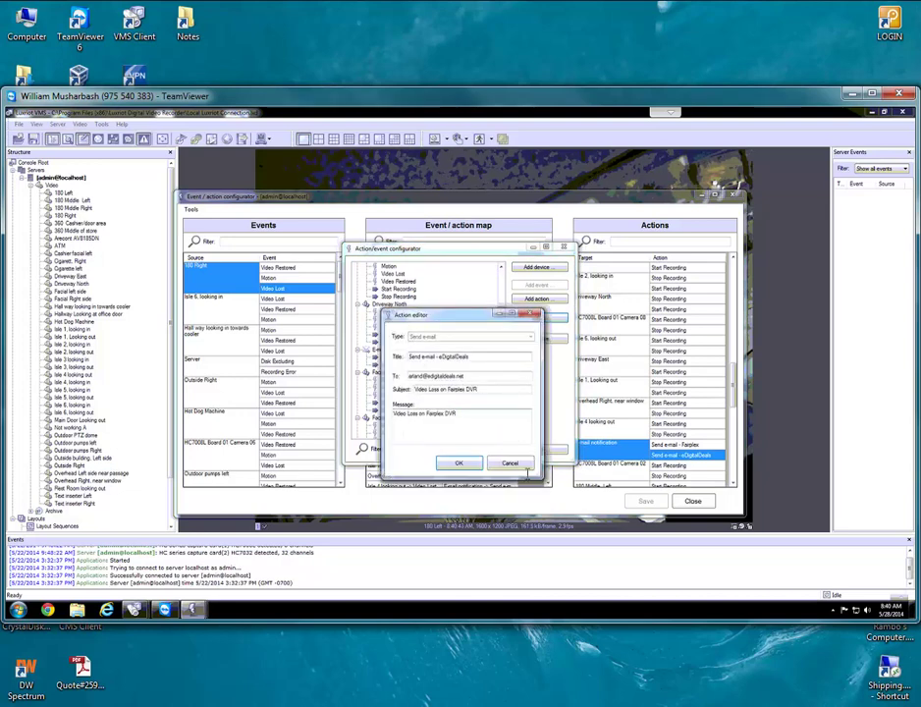
left_click(511, 464)
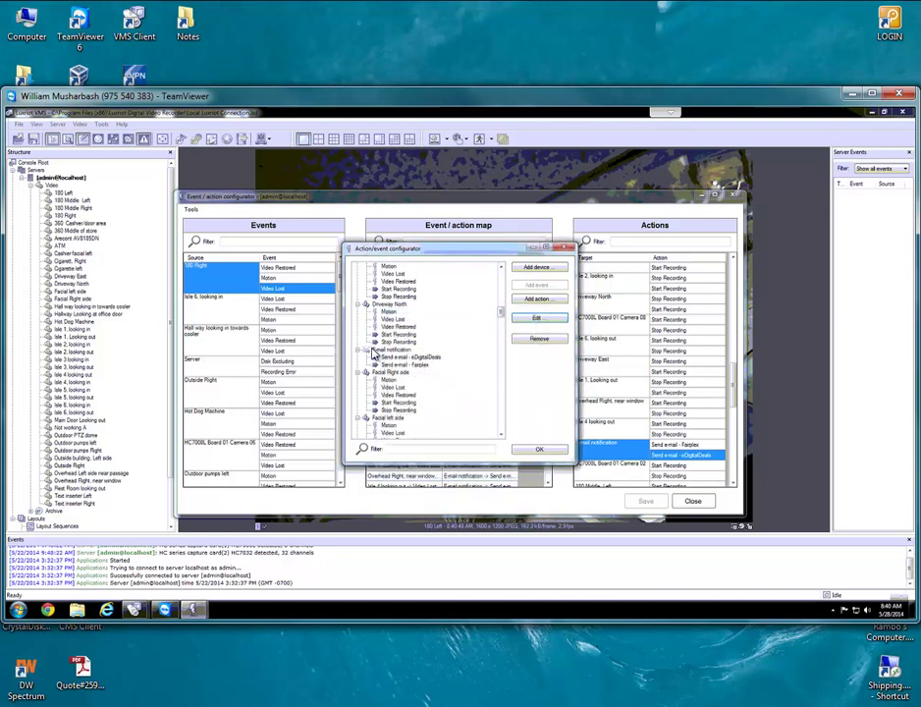
left_click(547, 322)
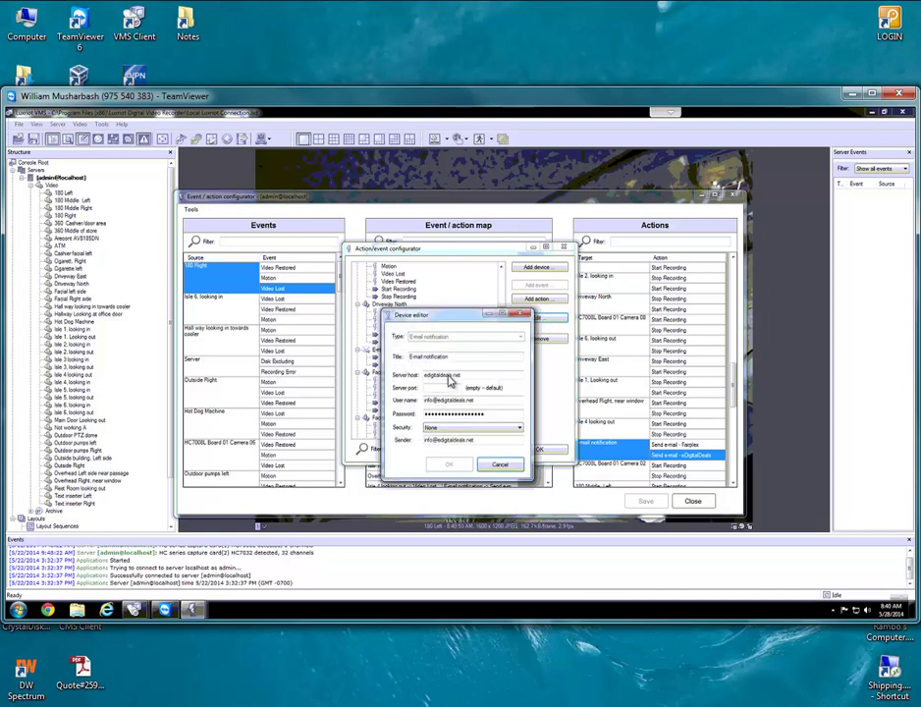
- Review the E-mail notification device's SMTP settings and cancel without changes
left_click_drag(460, 314, 502, 288)
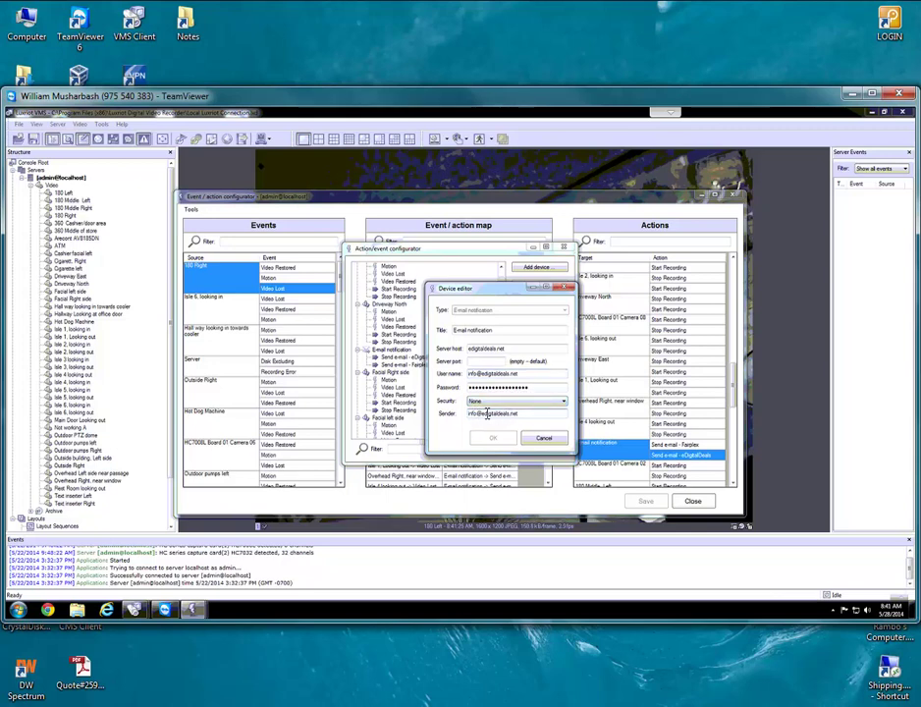
left_click(543, 439)
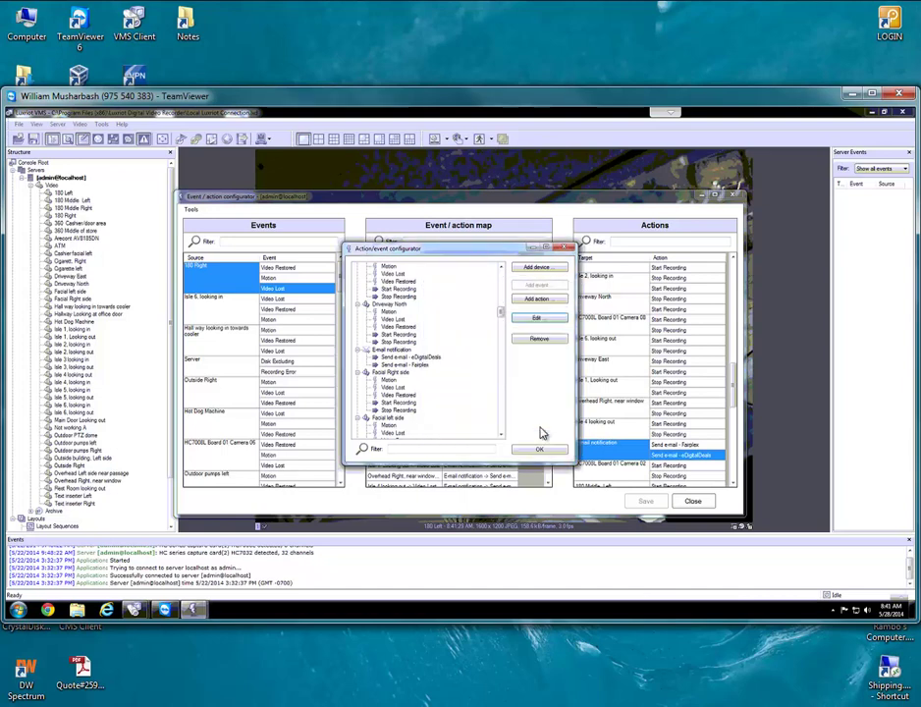
- Begin a new Send e-mail action on the E-mail notification device, then discard it unfilled
left_click(402, 357)
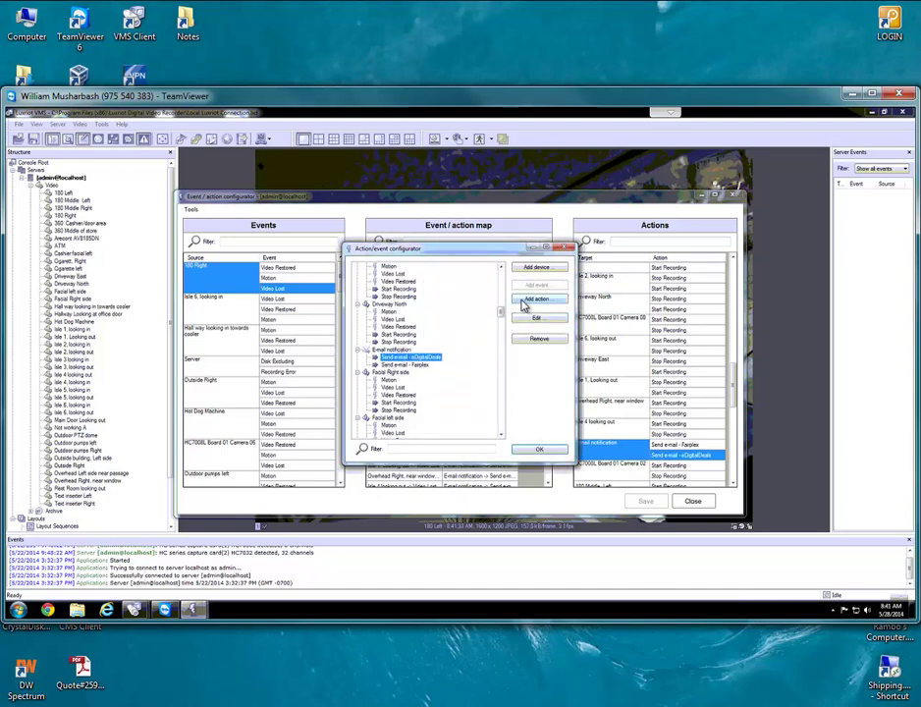
key("Up")
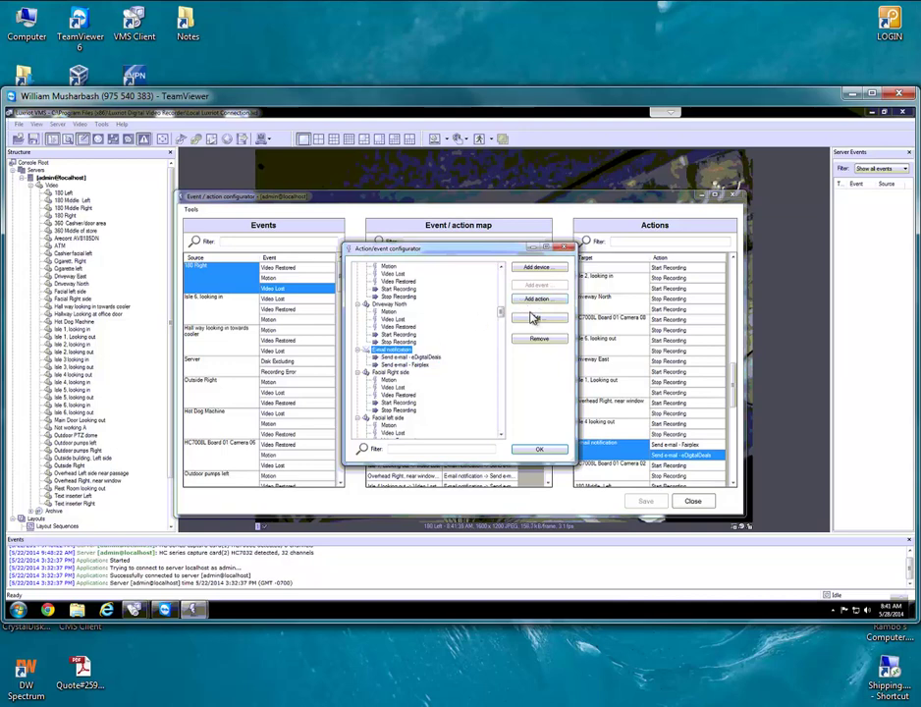
left_click(534, 299)
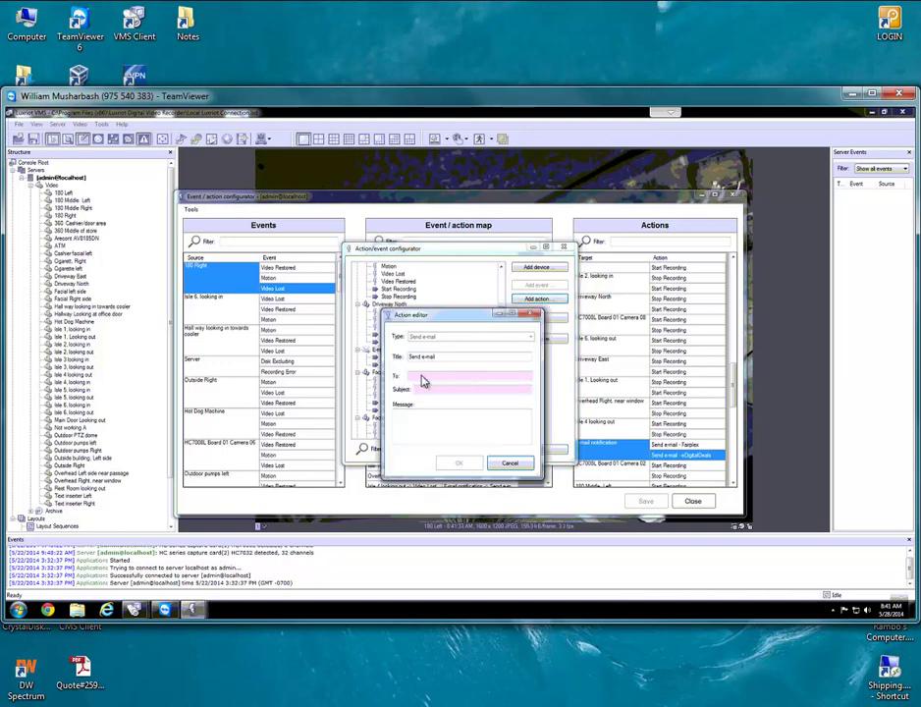
left_click(431, 376)
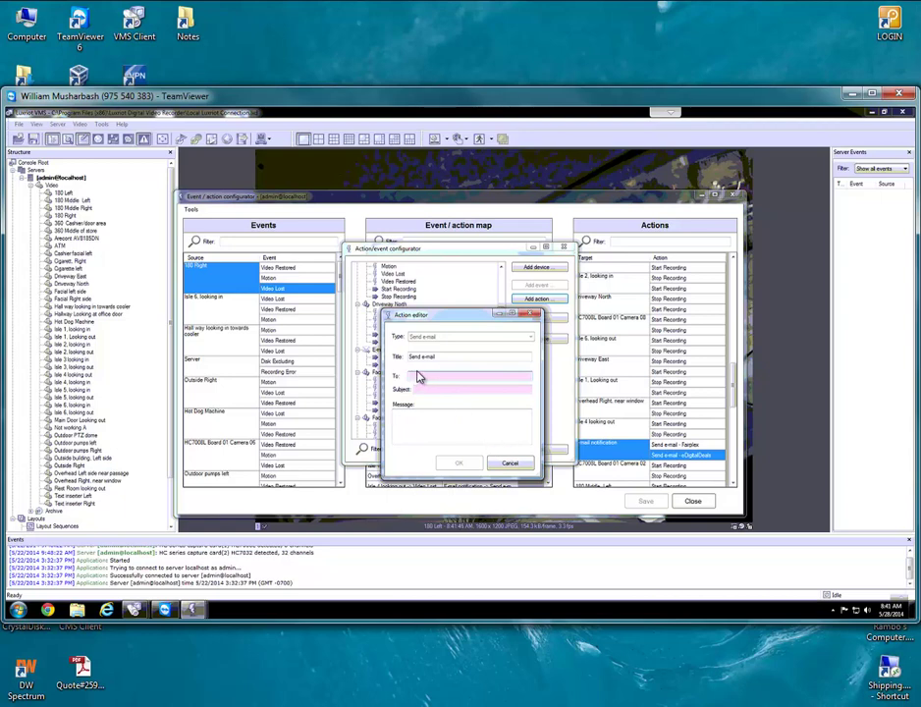
left_click_drag(398, 360, 446, 358)
left_click(447, 356)
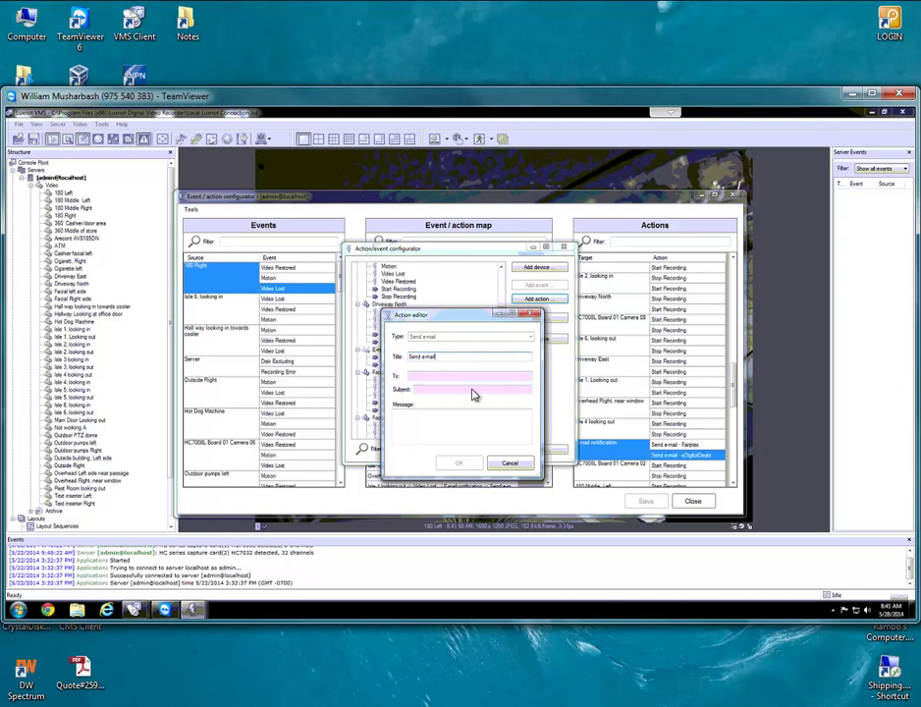
left_click(445, 375)
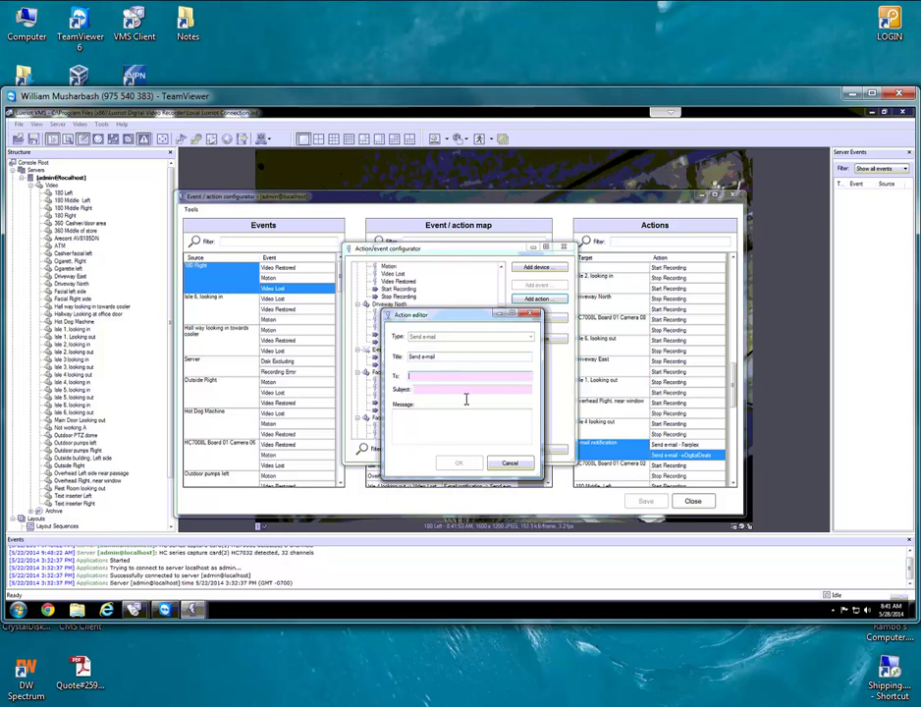
left_click(467, 413)
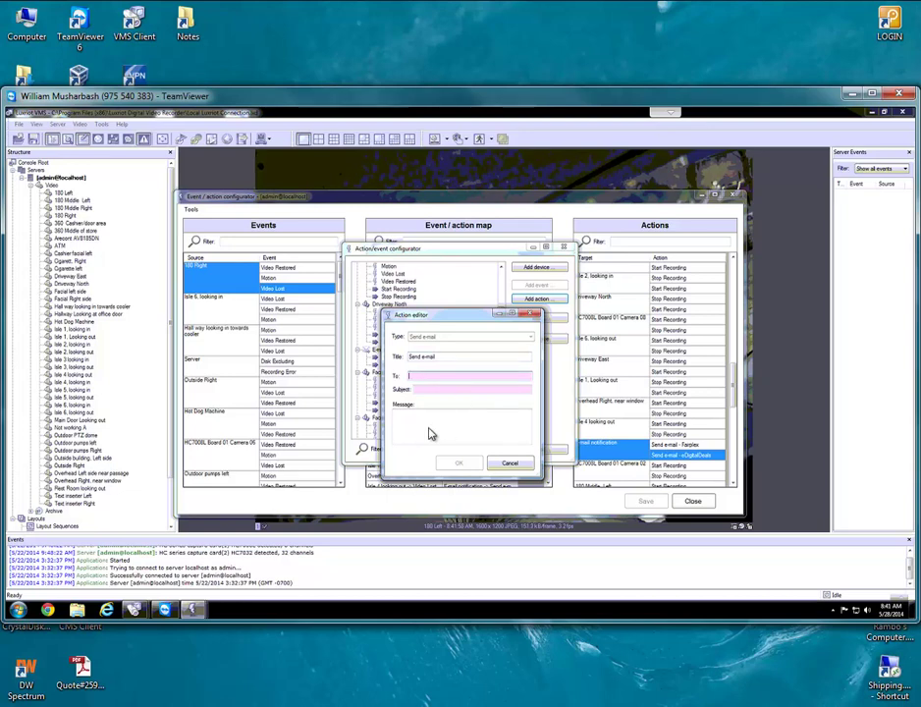
left_click(503, 464)
- Check the eDigitalDeals action's recipient, subject 'Video Loss on Fairplex DVR' and message, then confirm
left_click(412, 357)
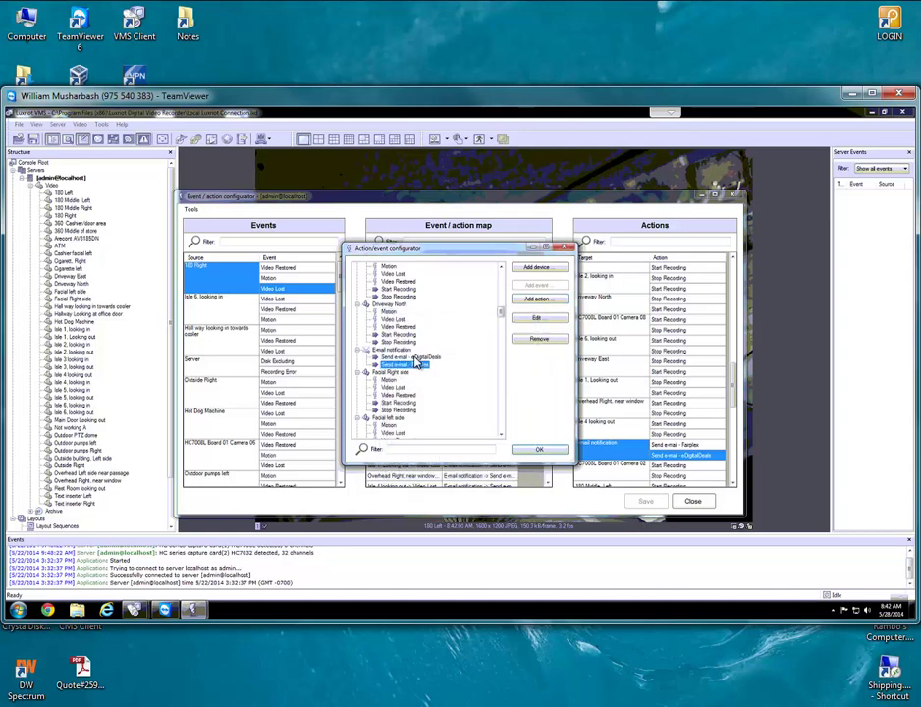
left_click(538, 318)
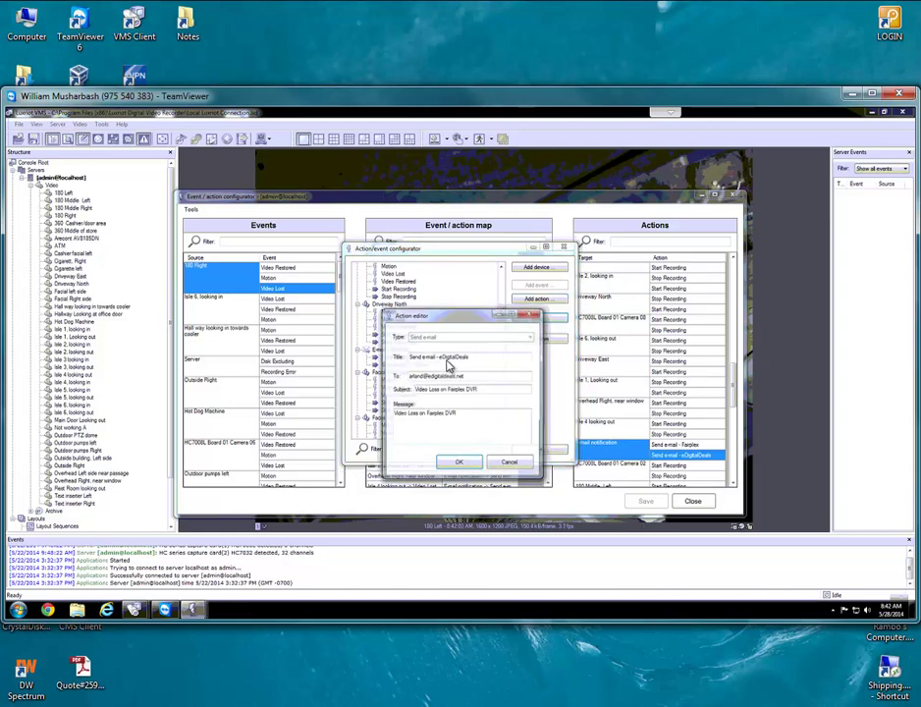
left_click(469, 378)
key("ctrl+a")
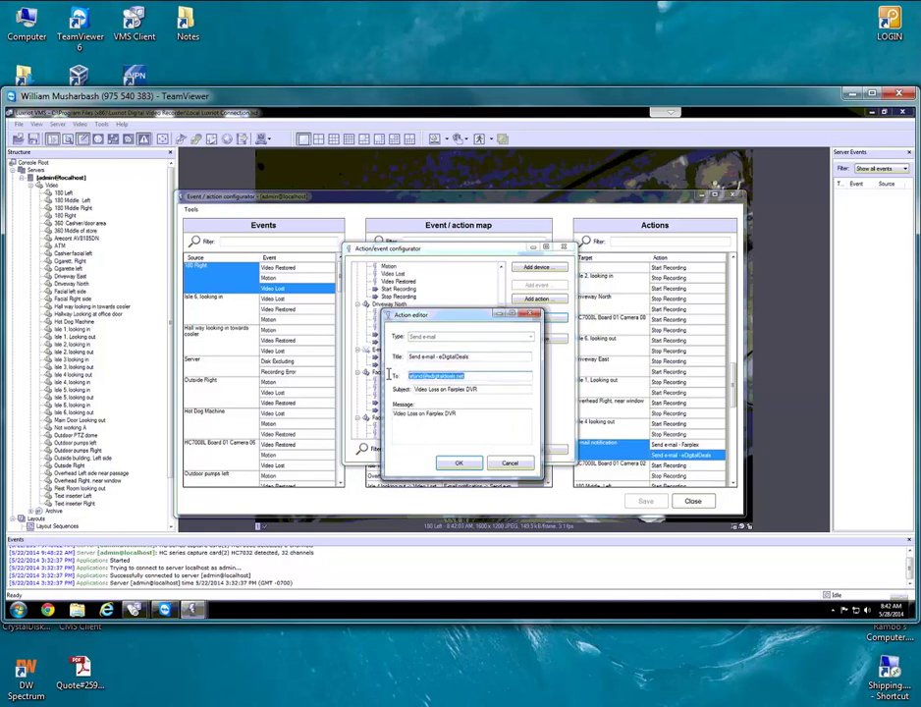
left_click(476, 391)
key("ctrl+a")
left_click(474, 416)
key("ctrl+a")
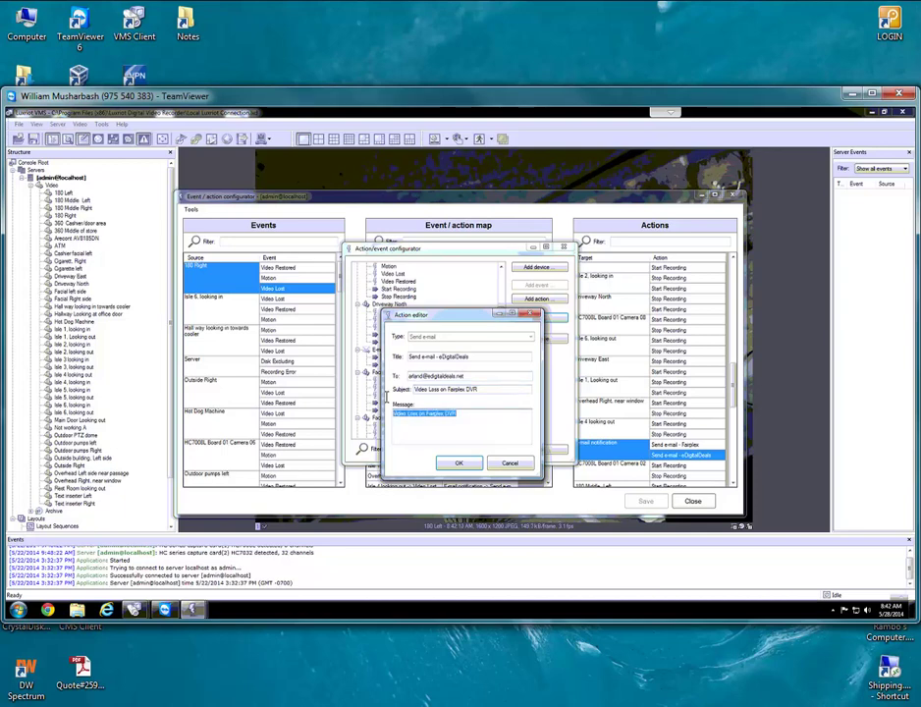
left_click(458, 466)
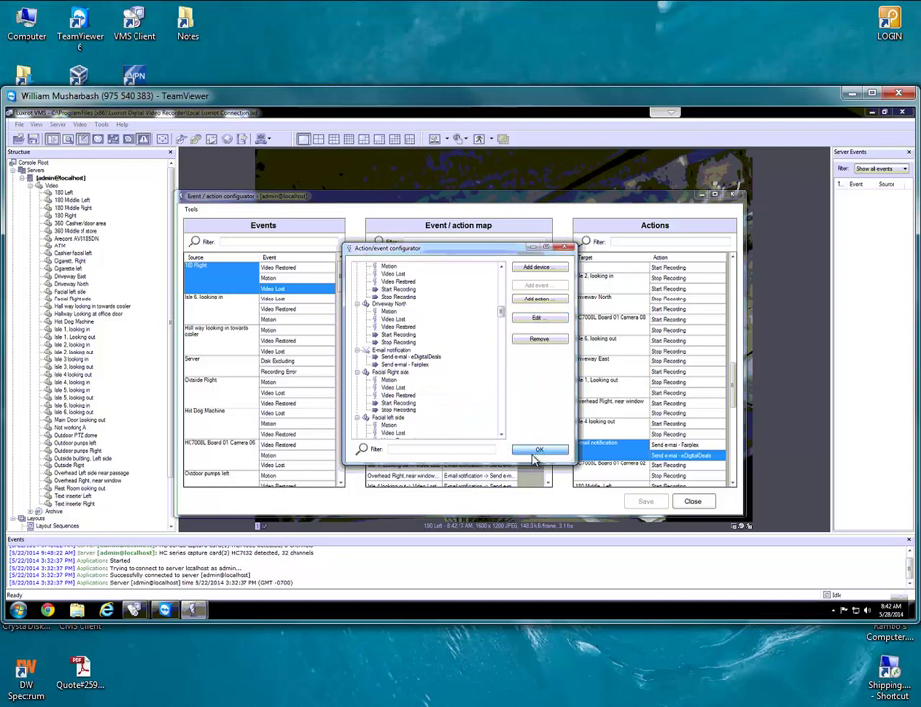
- Close the device configurator and select 180 Right Video Lost with the Fairplex and eDigitalDeals e-mail actions
left_click(535, 453)
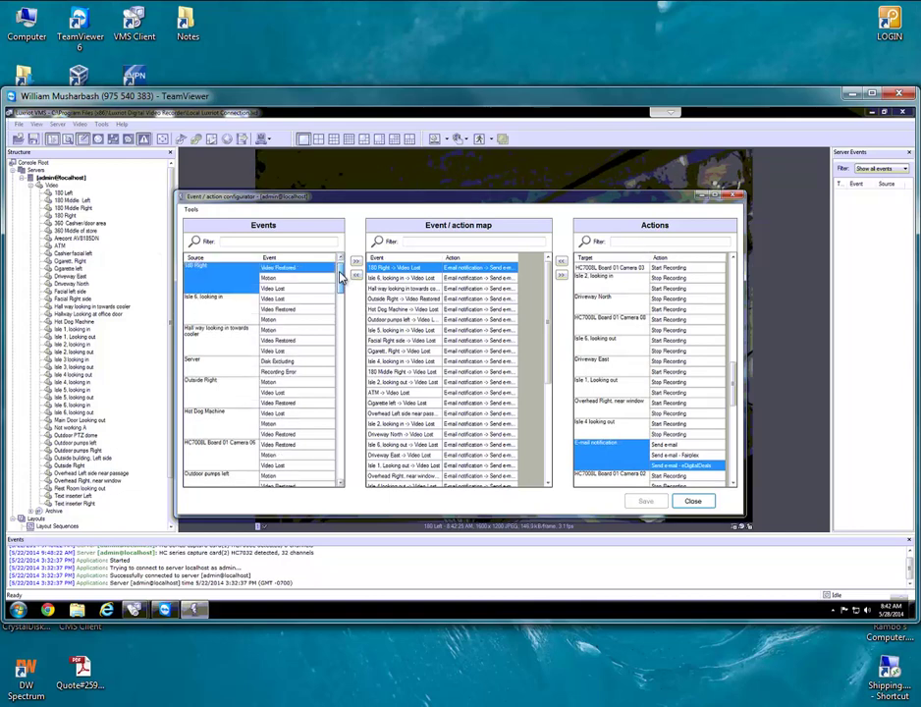
scroll(342, 293, "down", 5)
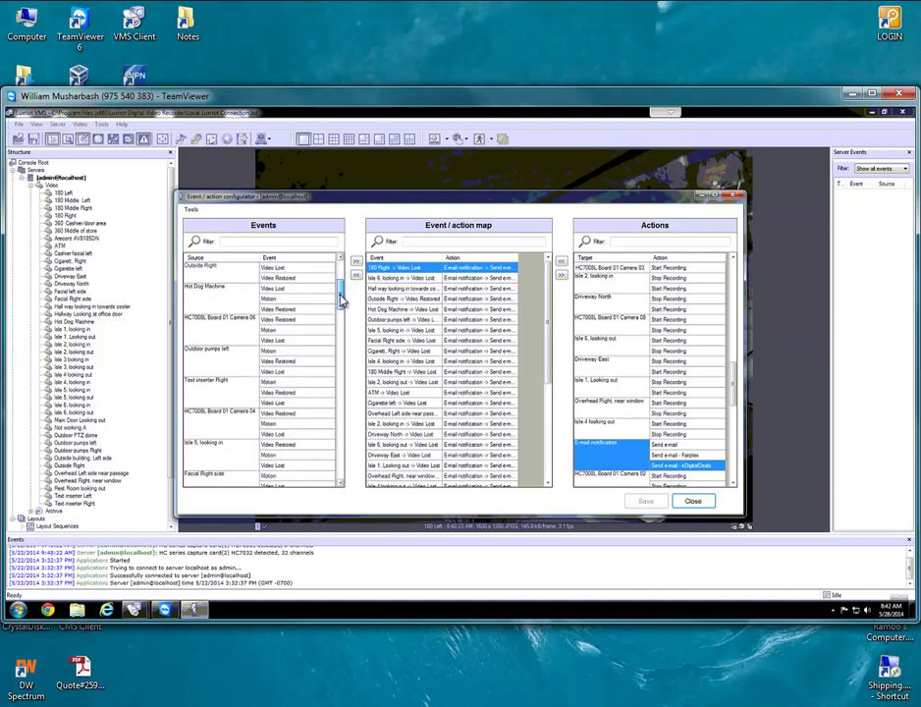
left_click_drag(342, 294, 337, 263)
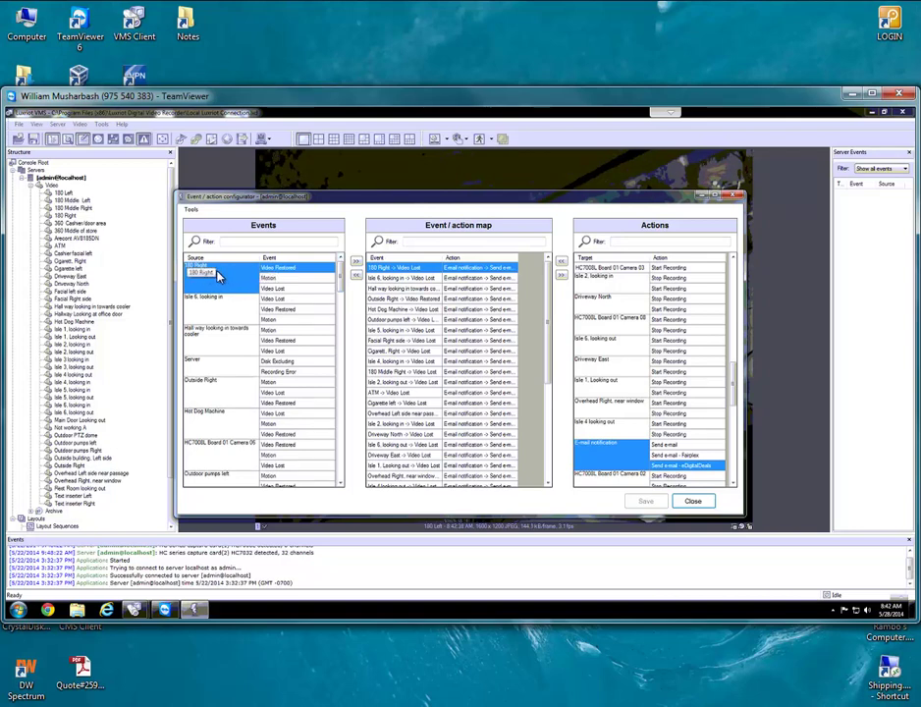
left_click(283, 290)
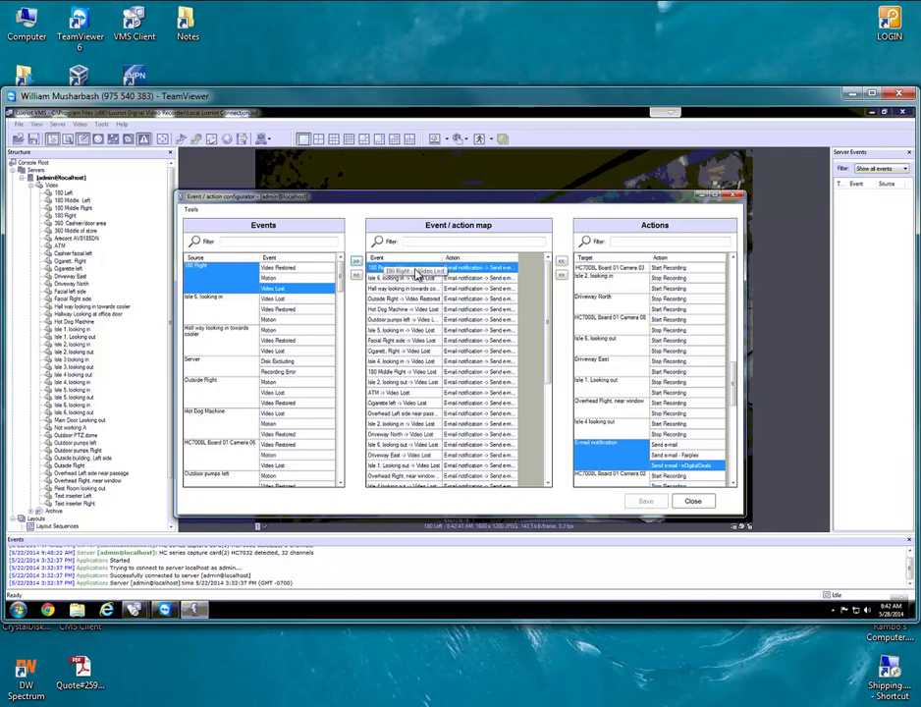
left_click(677, 454)
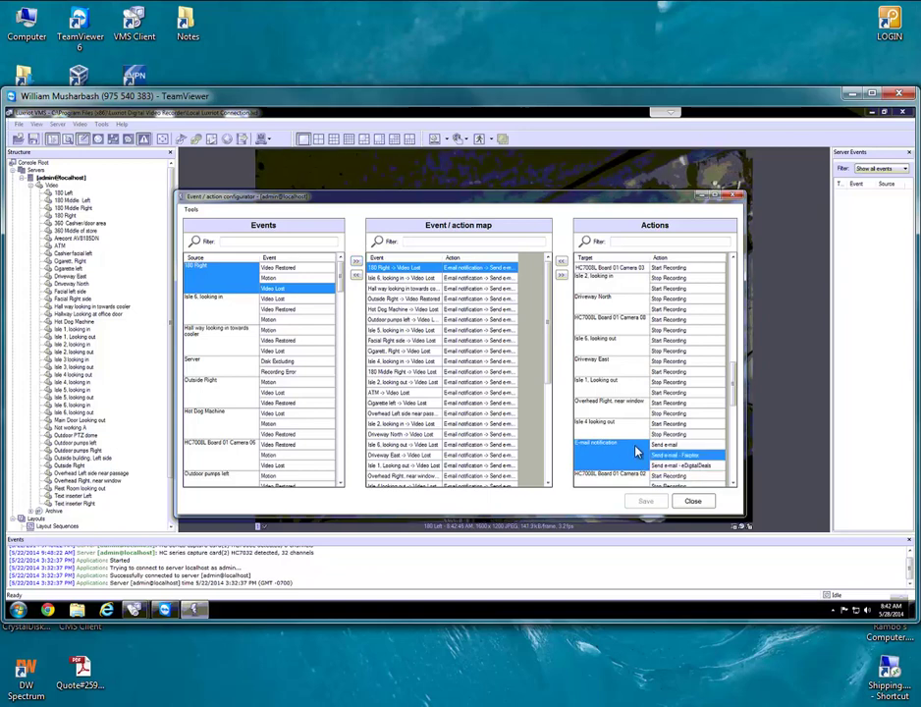
left_click(691, 467)
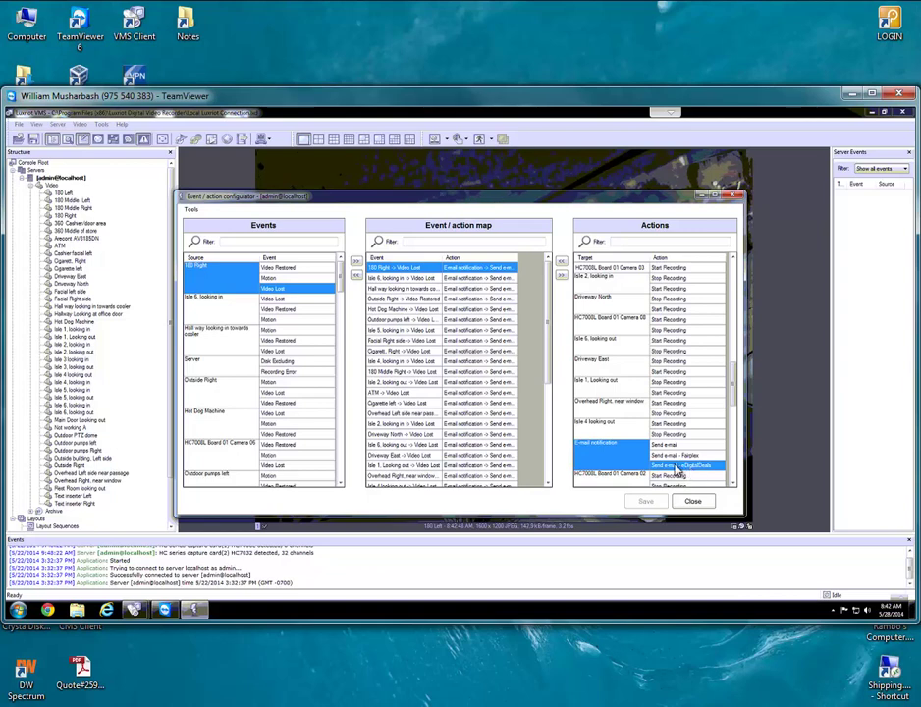
- Map 180 Right's Video Lost event to the Send e-mail - Fairplex action
left_click(564, 277)
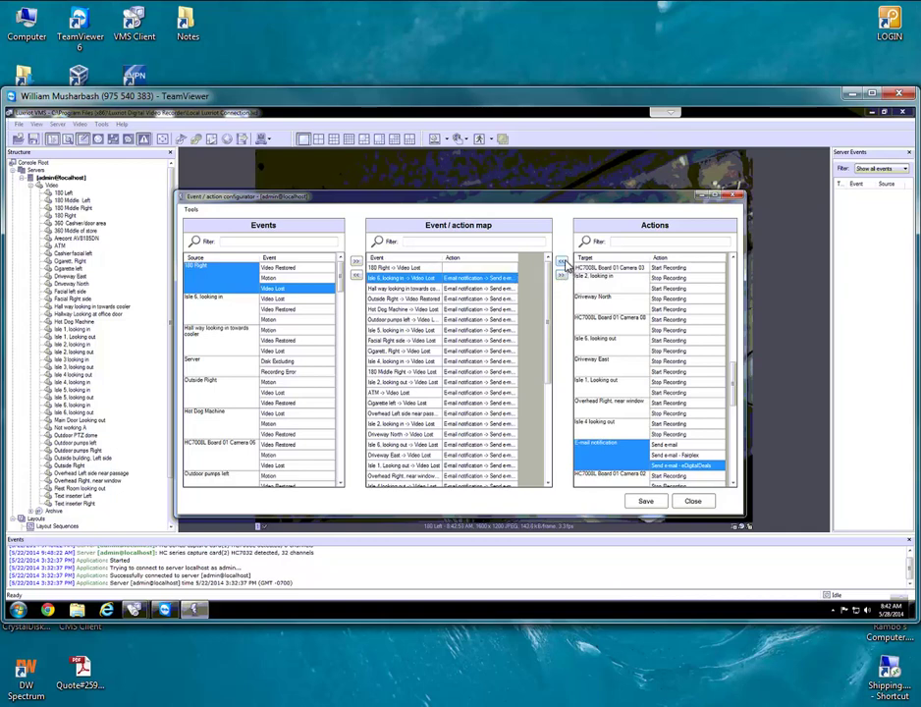
left_click(410, 269)
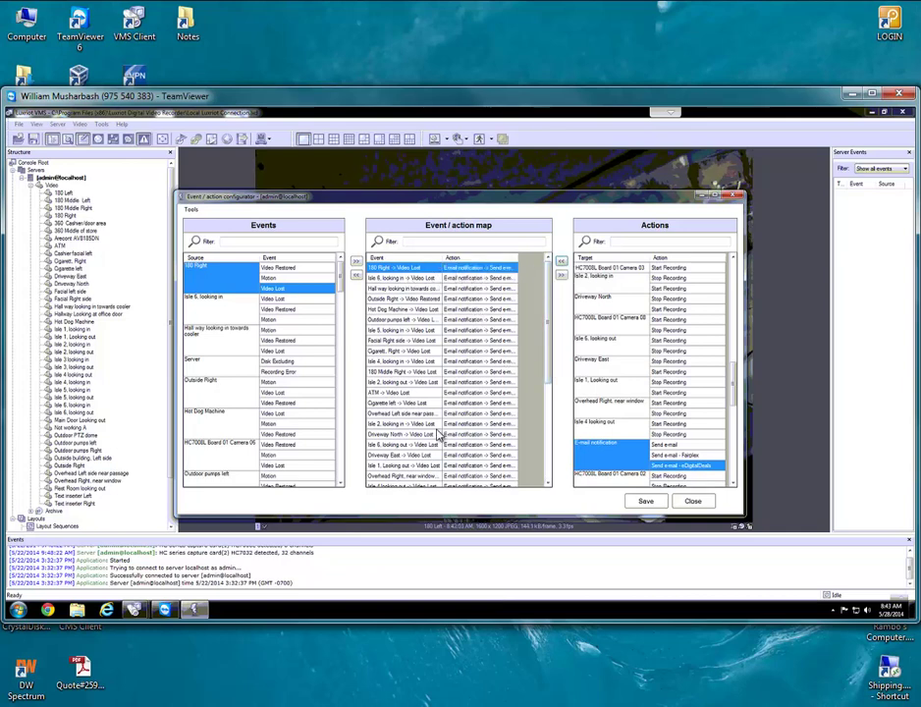
left_click(698, 456)
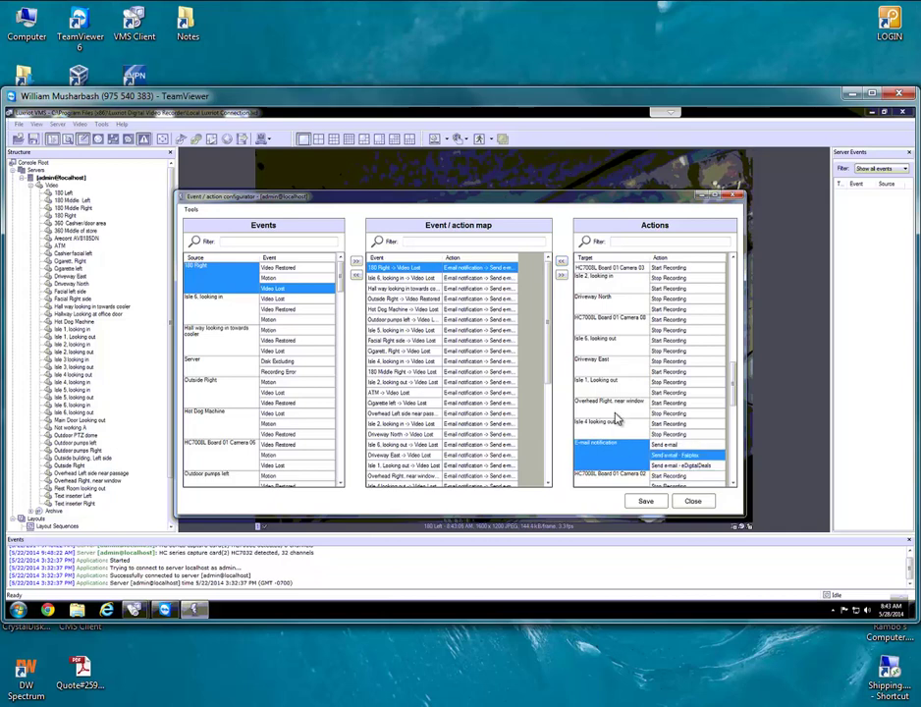
left_click(562, 261)
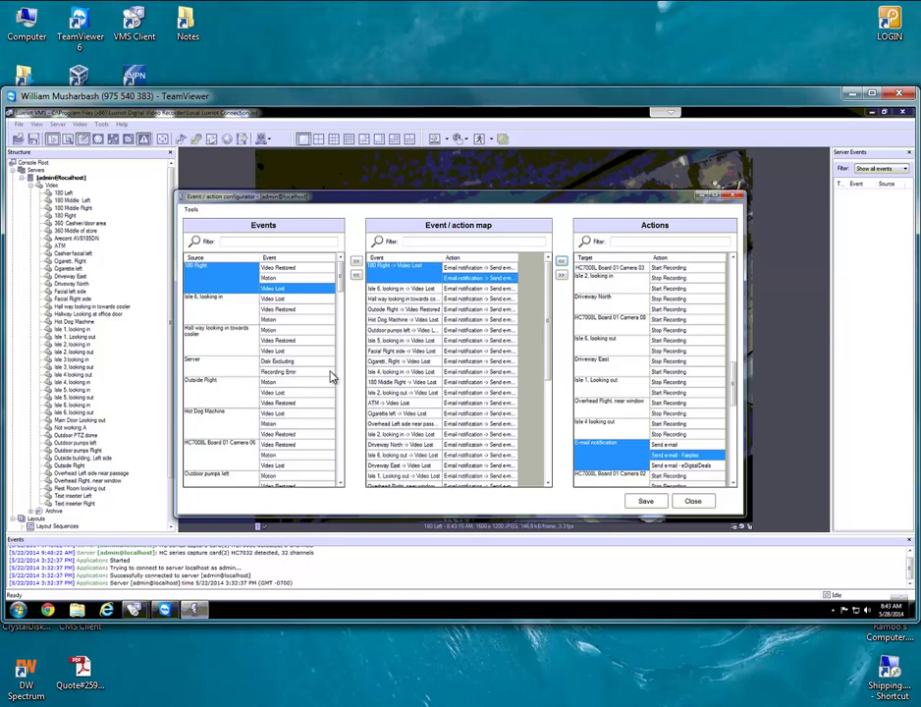
- Inspect the Server's Disk Excluding and Recording Error events in the Events list
left_click_drag(341, 283, 343, 279)
left_click(224, 361)
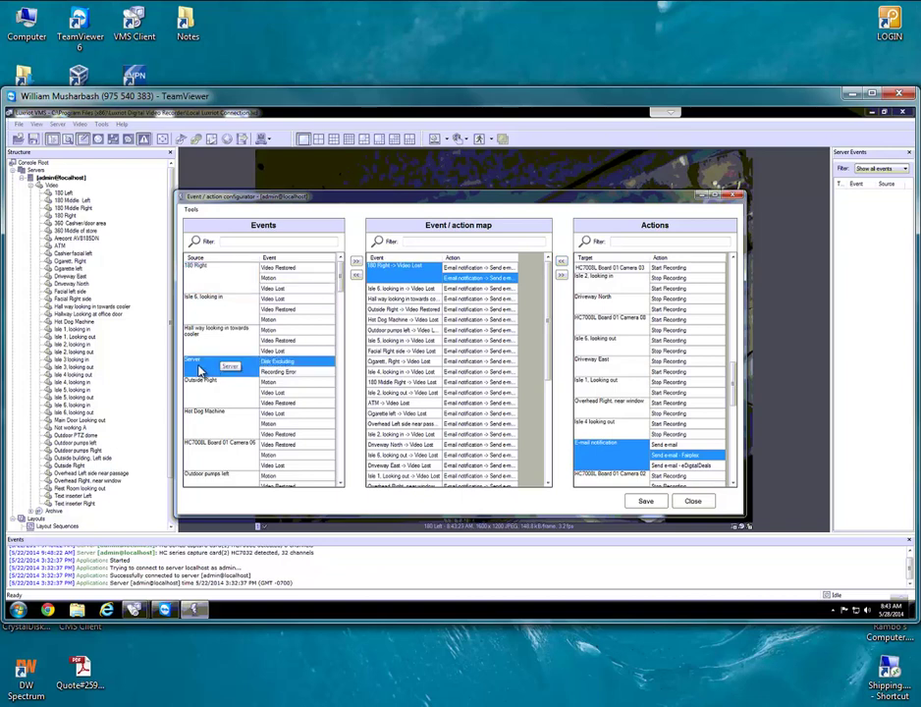
left_click(300, 373)
left_click(298, 361)
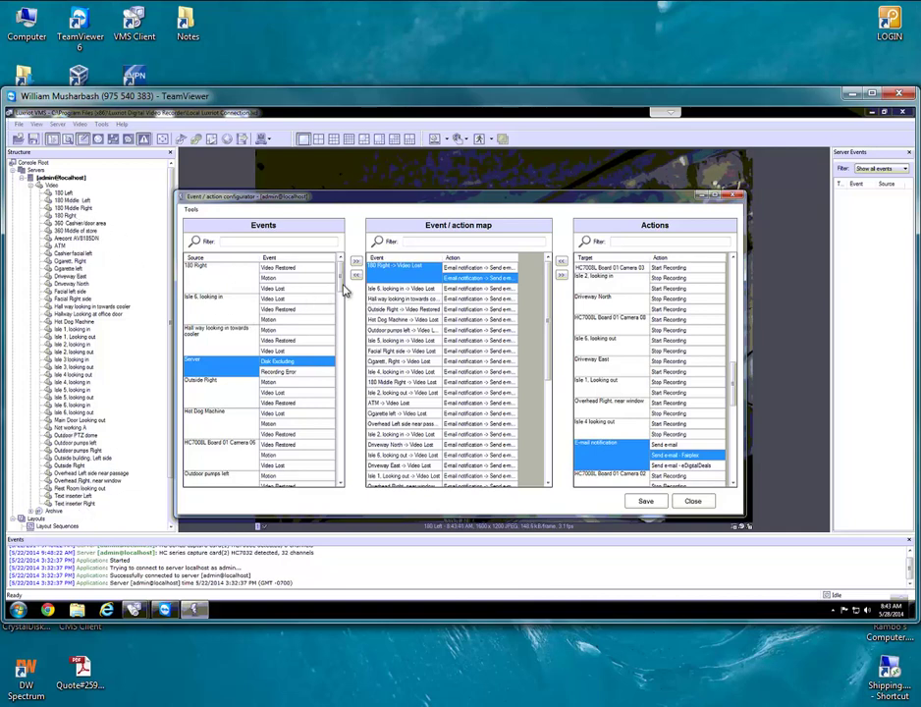
left_click(248, 279)
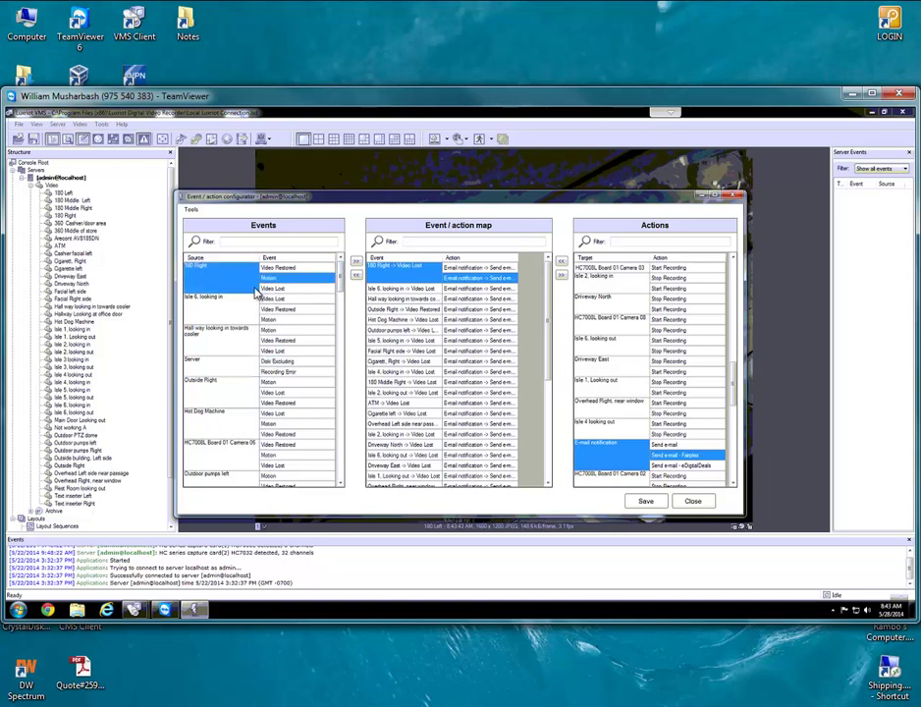
left_click(224, 285)
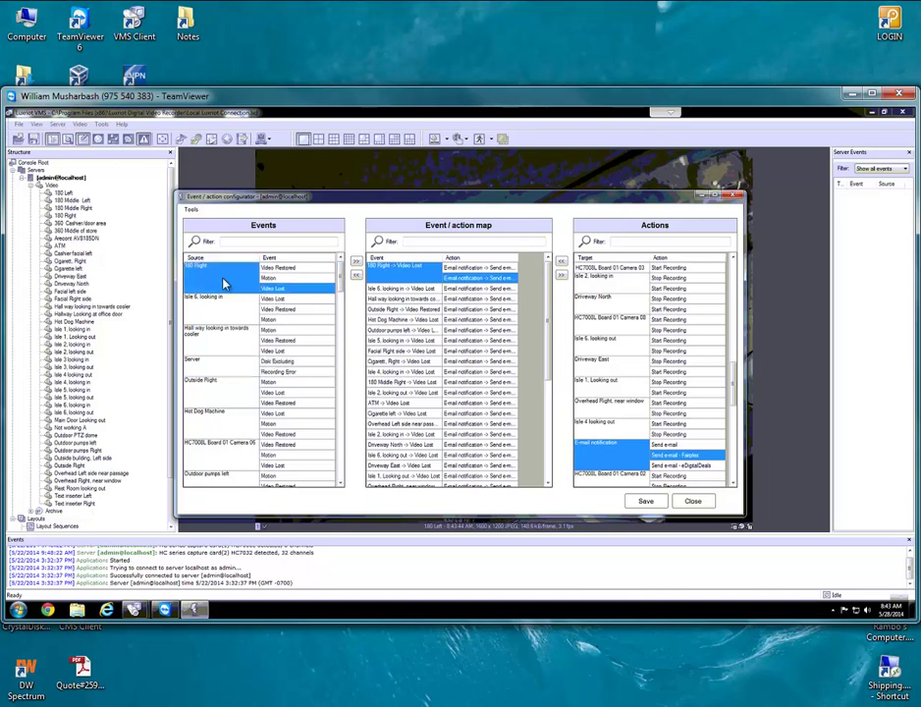
left_click(207, 389)
left_click(220, 421)
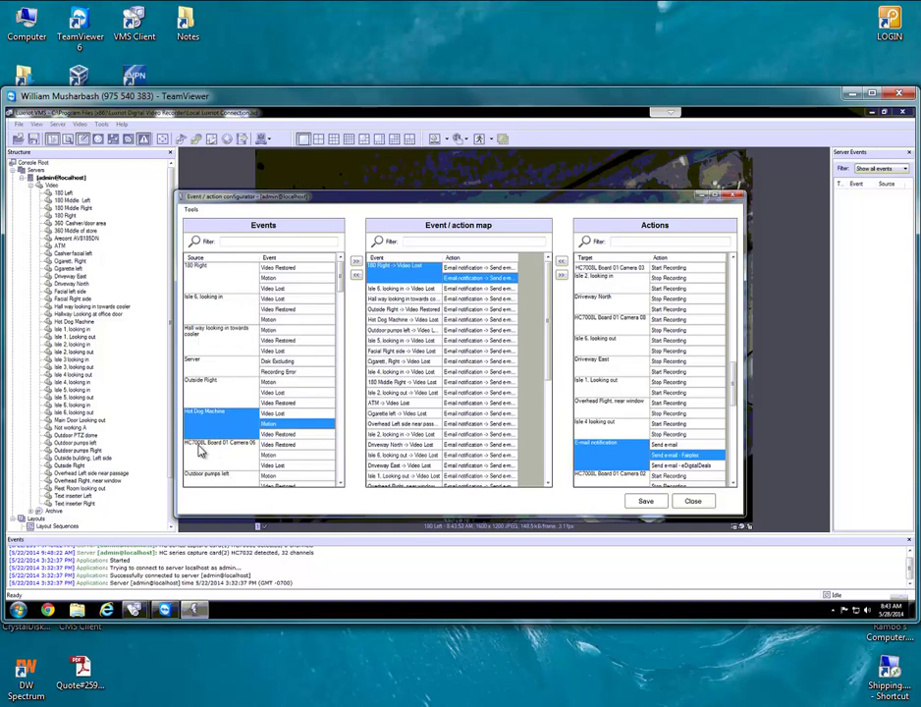
left_click(195, 447)
left_click_drag(194, 448, 282, 454)
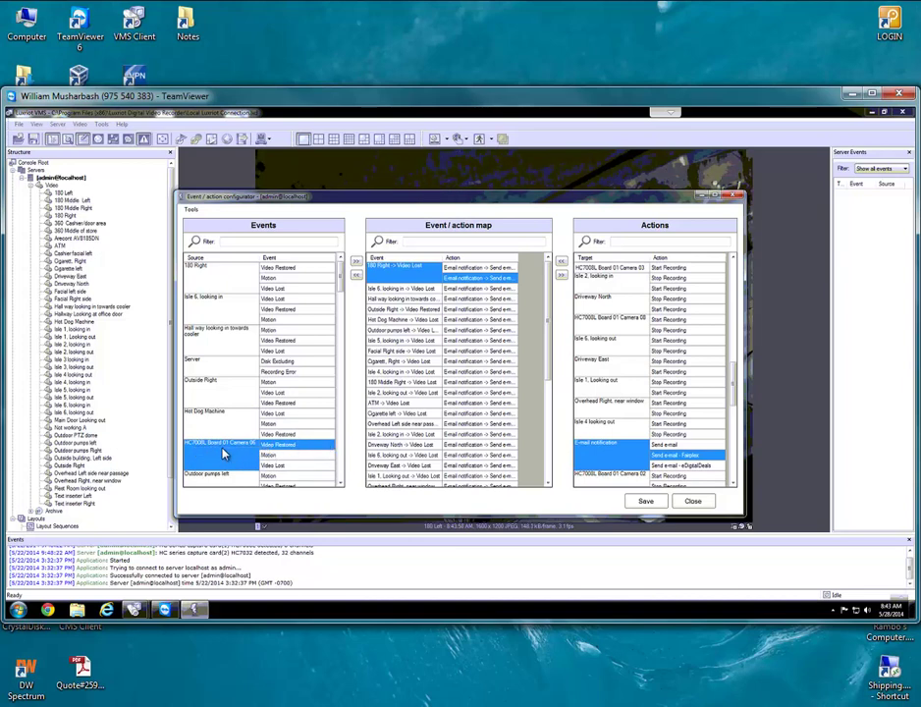
left_click(289, 466)
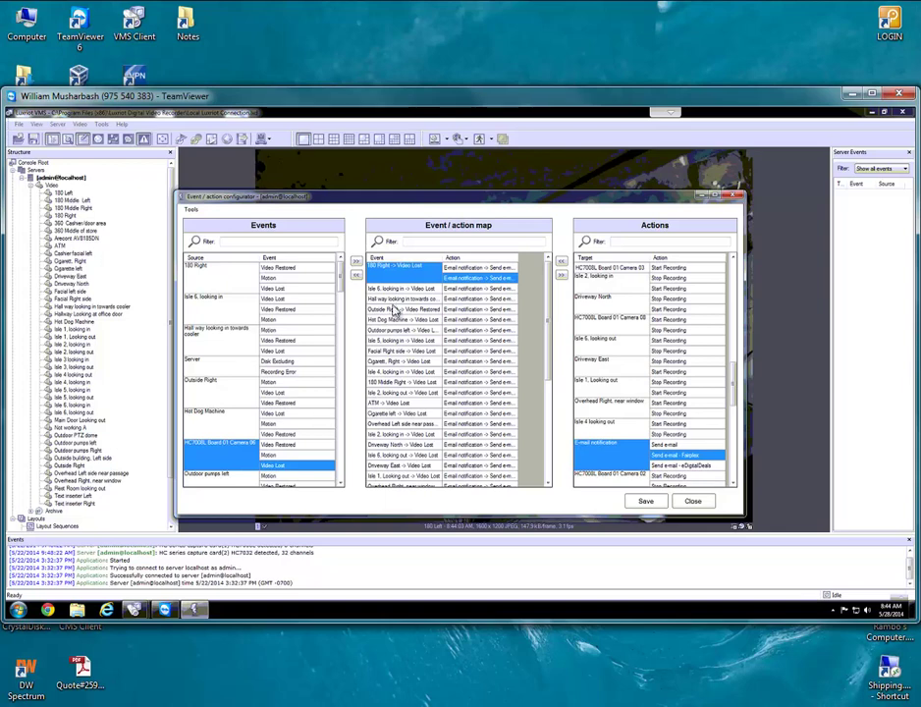
scroll(344, 285, "down", 2)
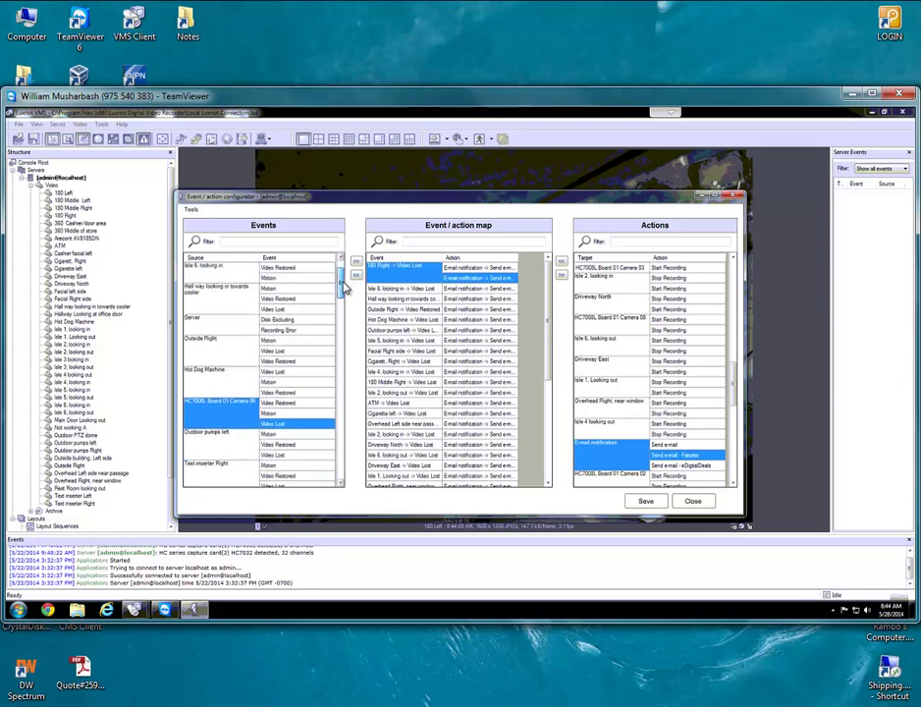
scroll(342, 281, "up", 2)
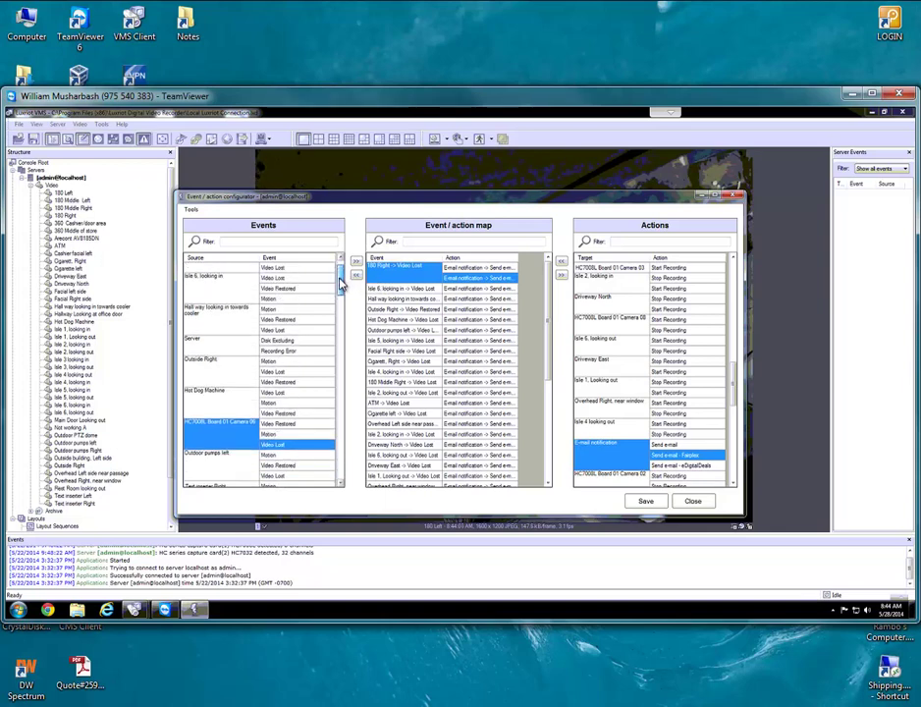
scroll(342, 283, "up", 1)
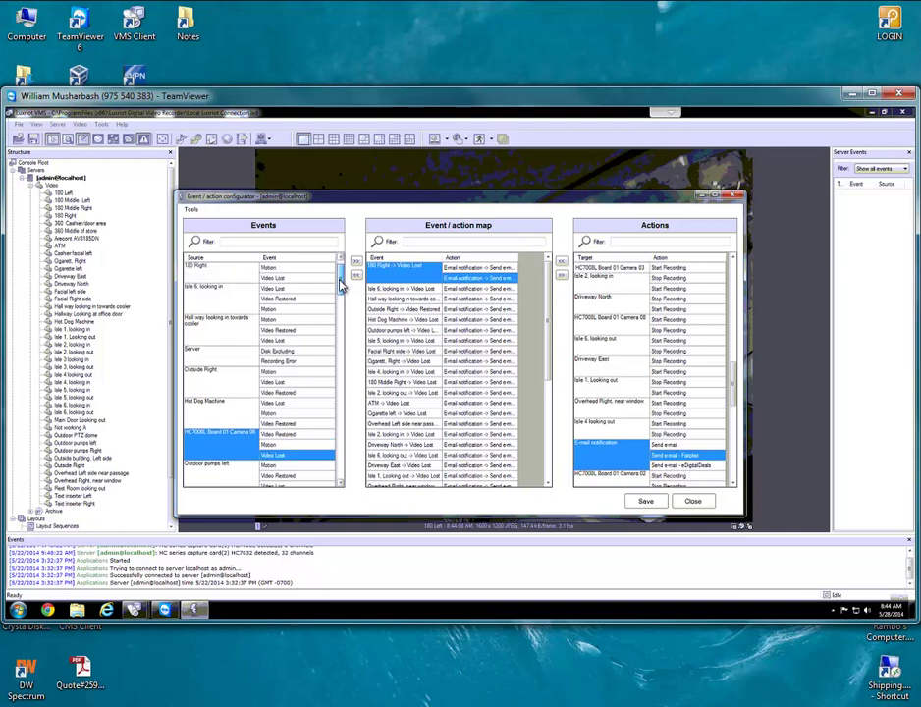
scroll(339, 284, "down", 2)
left_click(229, 331)
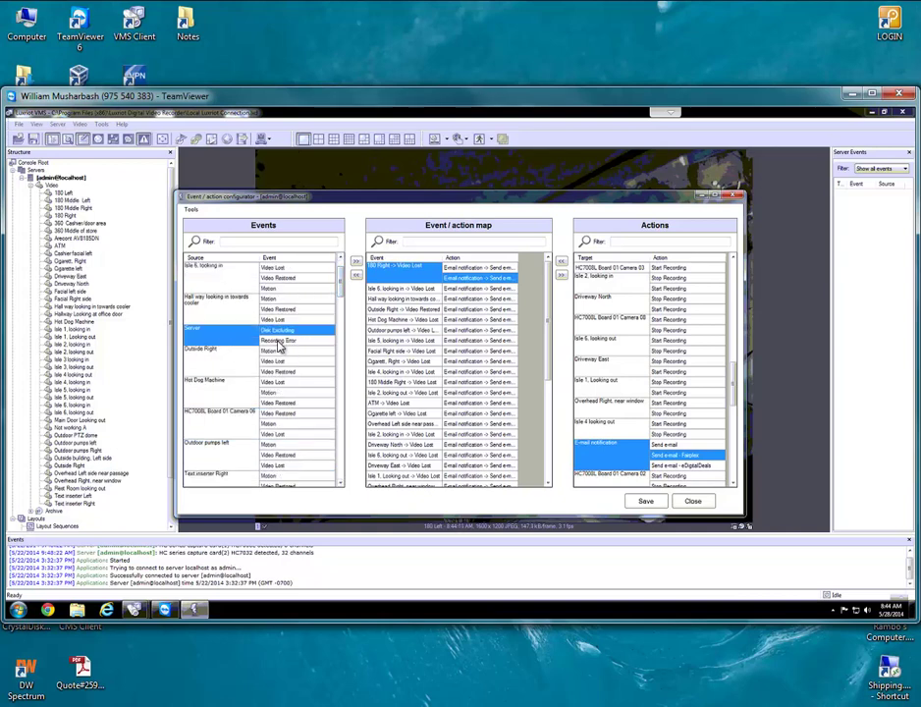
scroll(339, 300, "down", 3)
scroll(340, 299, "down", 1)
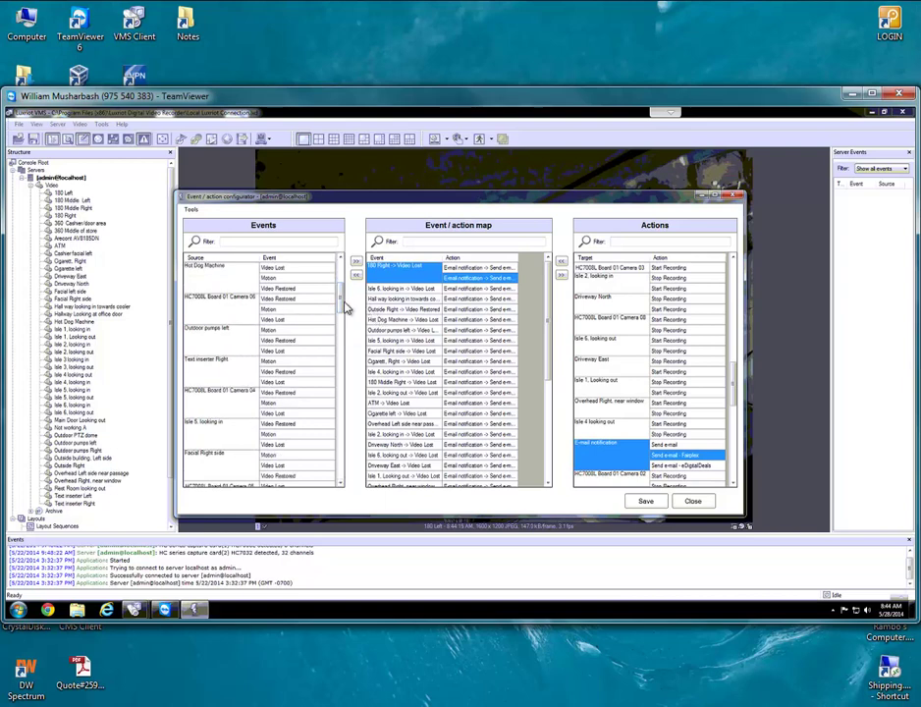
left_click_drag(341, 372, 332, 420)
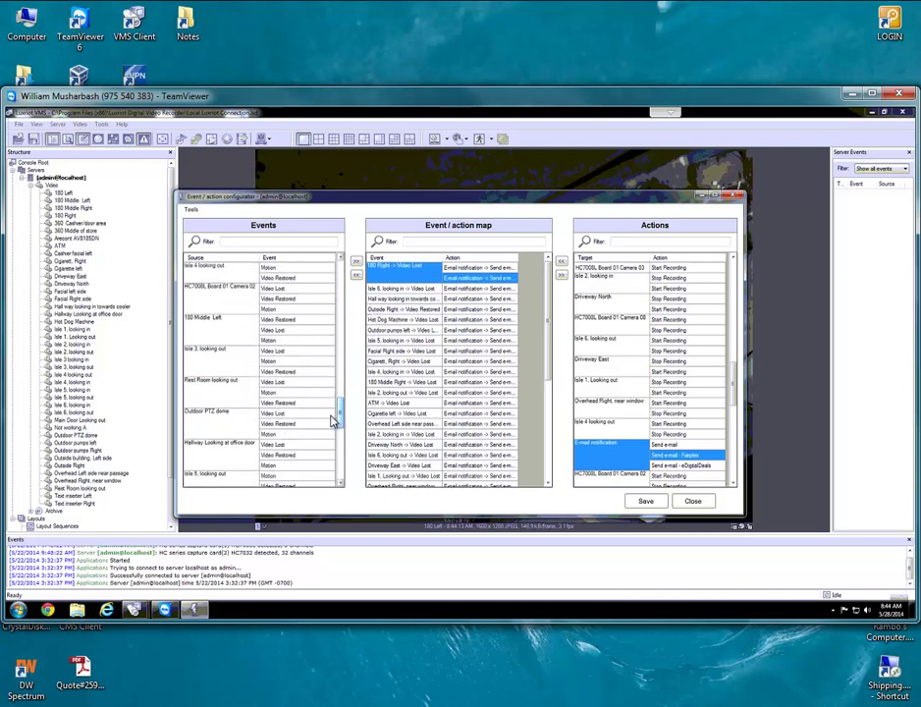
- Close the event map editor and confirm saving the 180 Right Video Lost e-mail mappings
left_click(691, 502)
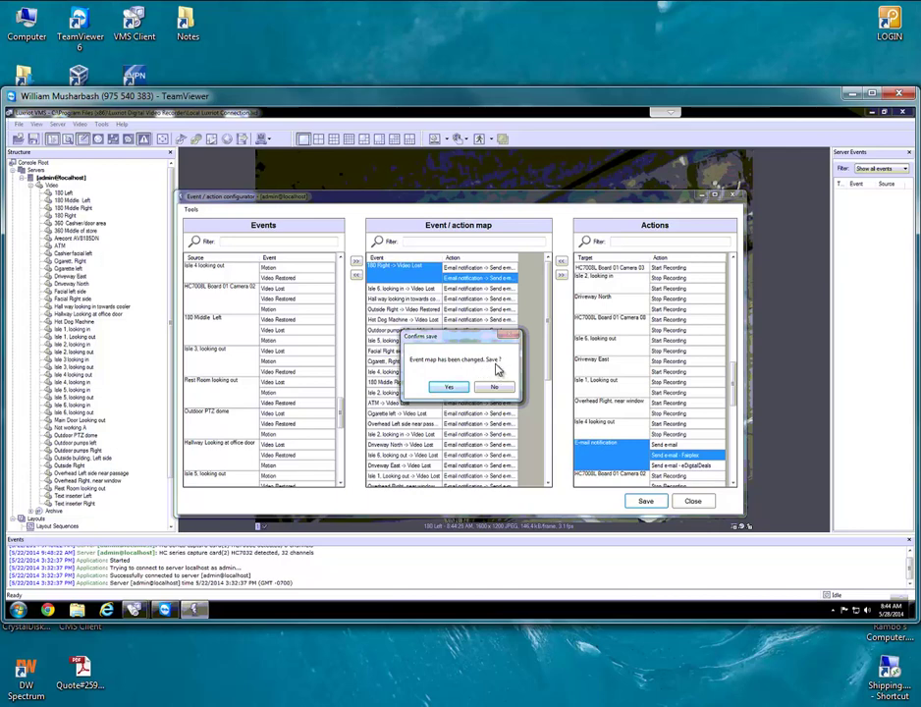
left_click(447, 387)
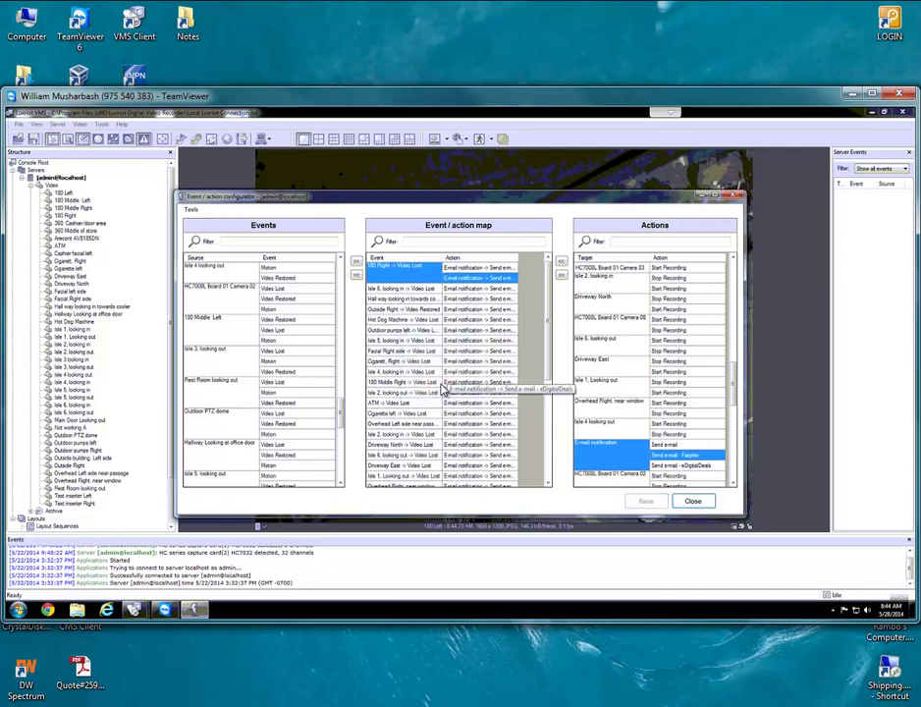